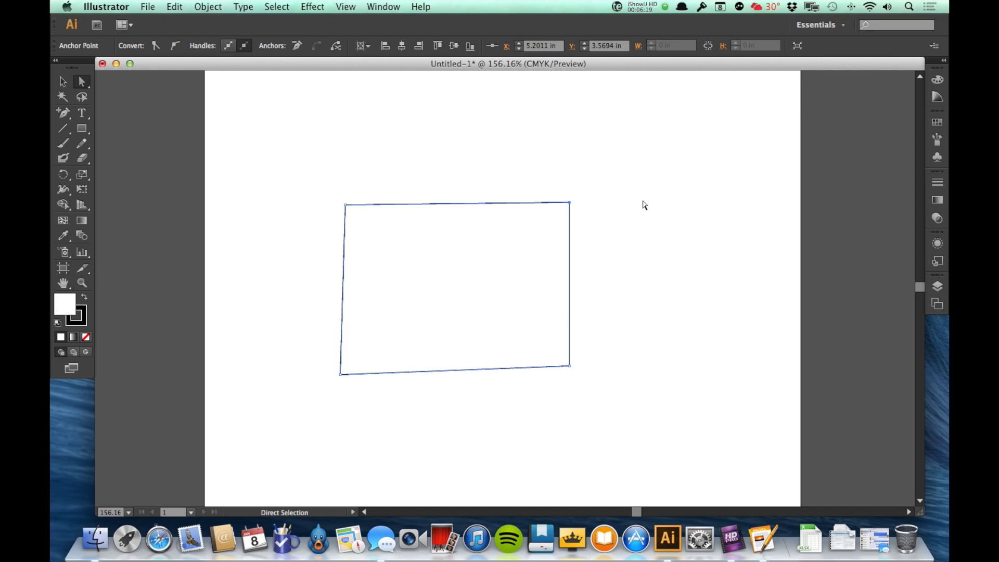
- Marquee-select the skewed four-sided path with the Selection tool
{"action": "key", "text": "v"}
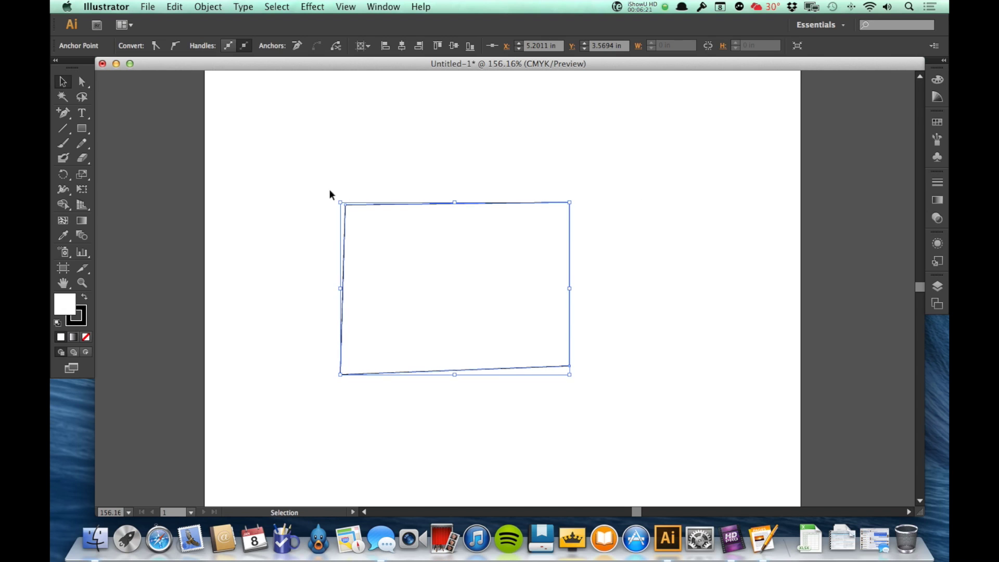
{"action": "left_click_drag", "start_coordinate": [326, 191], "coordinate": [613, 389]}
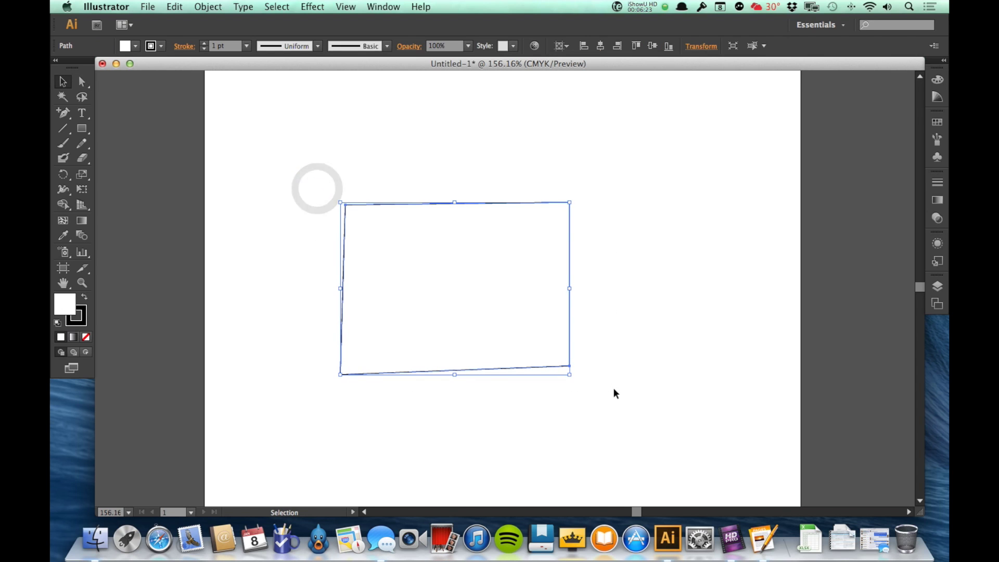
- Delete the four-sided path and draw a small circle left of the page centre
{"action": "key", "text": "Delete"}
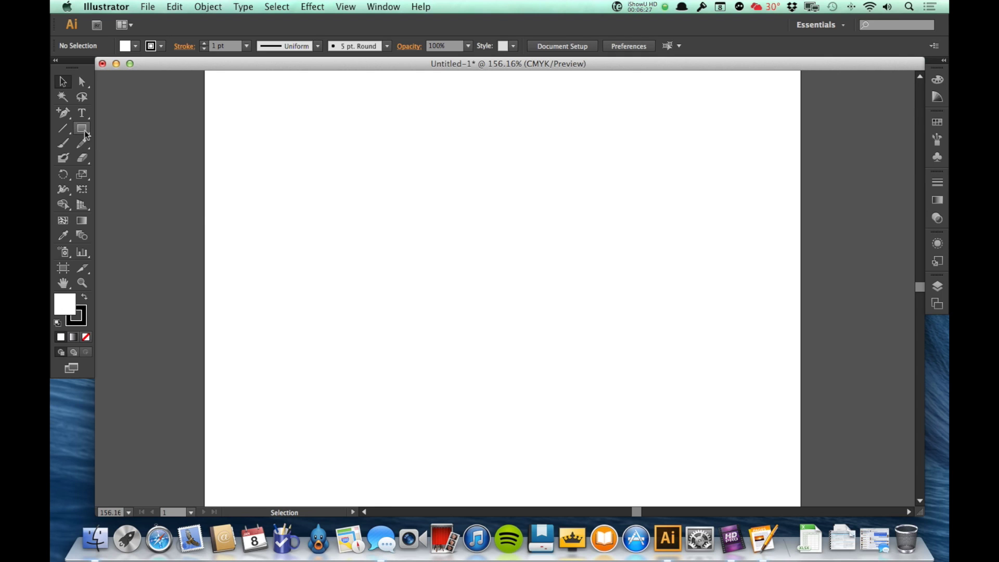
{"action": "left_click_drag", "start_coordinate": [86, 134], "coordinate": [120, 159]}
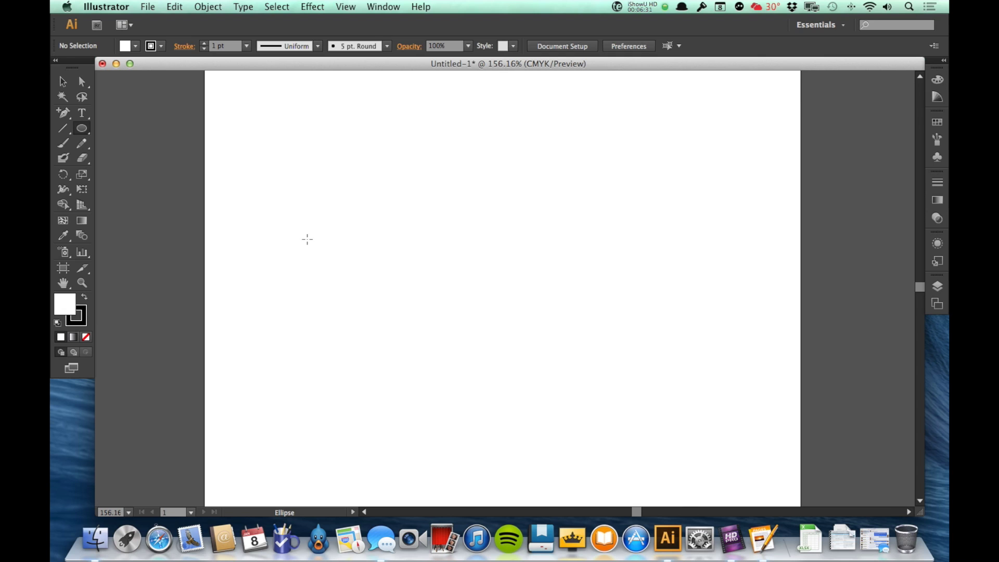
{"action": "left_click_drag", "start_coordinate": [308, 239], "coordinate": [325, 258]}
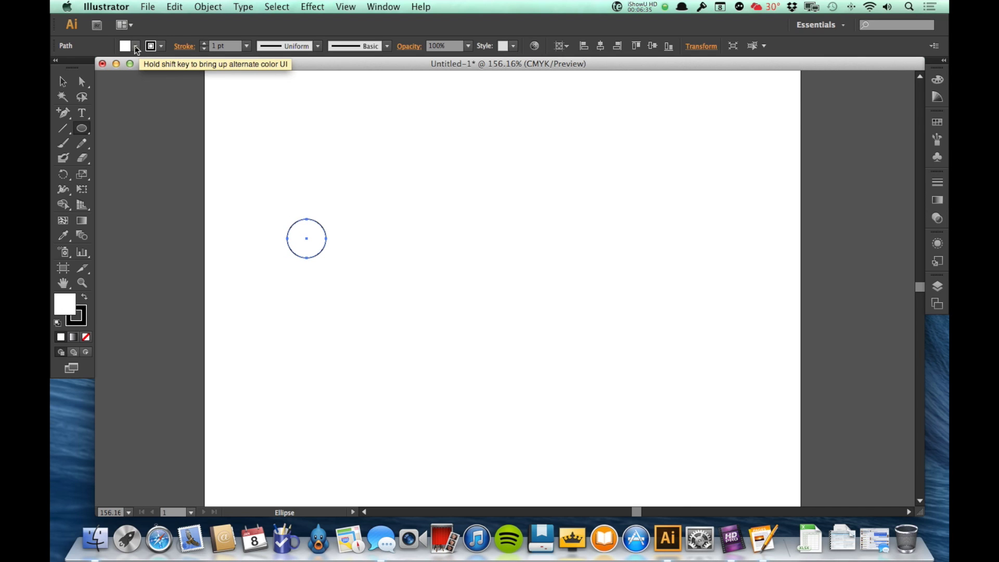
- Give the circle a black fill and no stroke
{"action": "left_click", "coordinate": [135, 47]}
{"action": "left_click", "coordinate": [84, 68]}
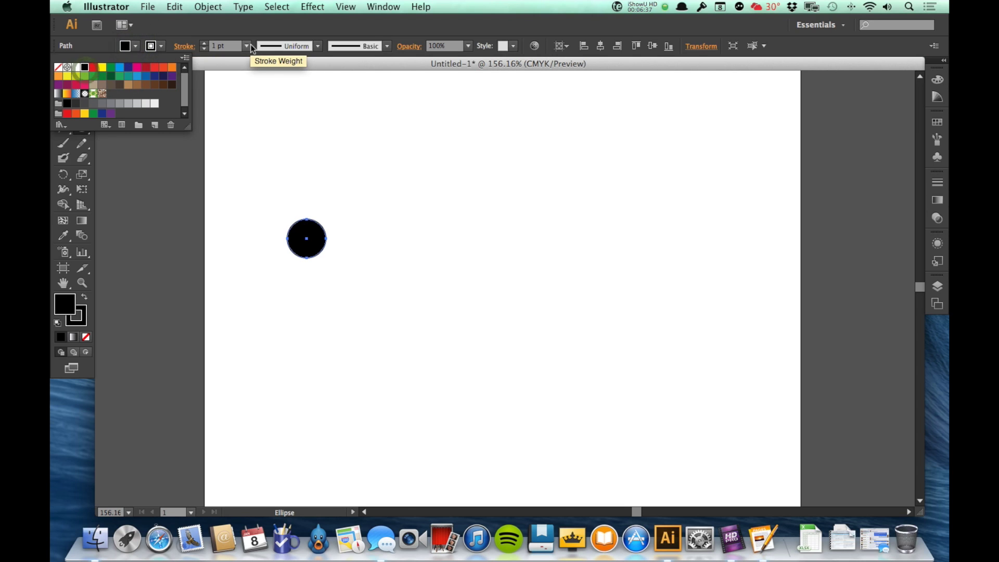
{"action": "left_click", "coordinate": [162, 47]}
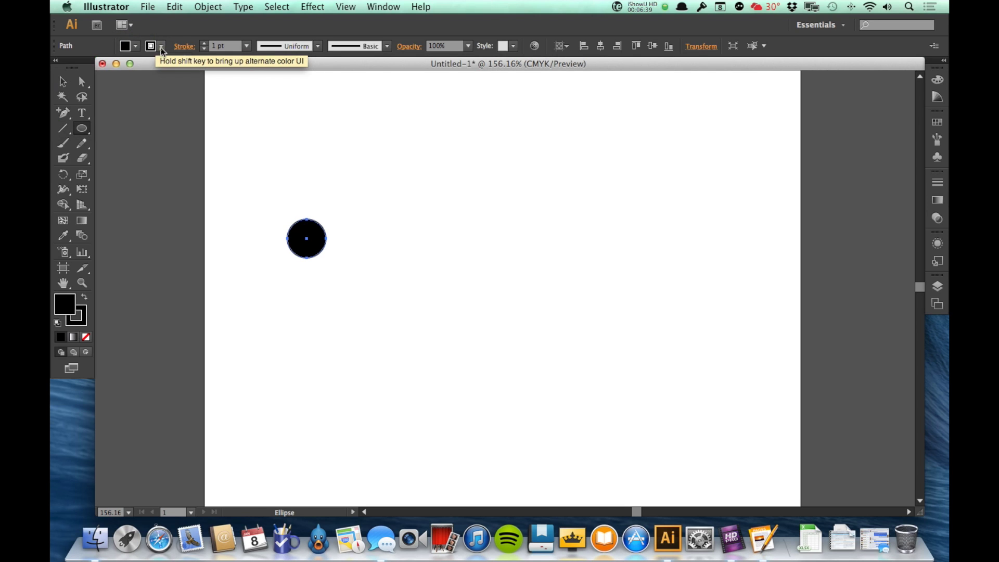
{"action": "left_click", "coordinate": [162, 47]}
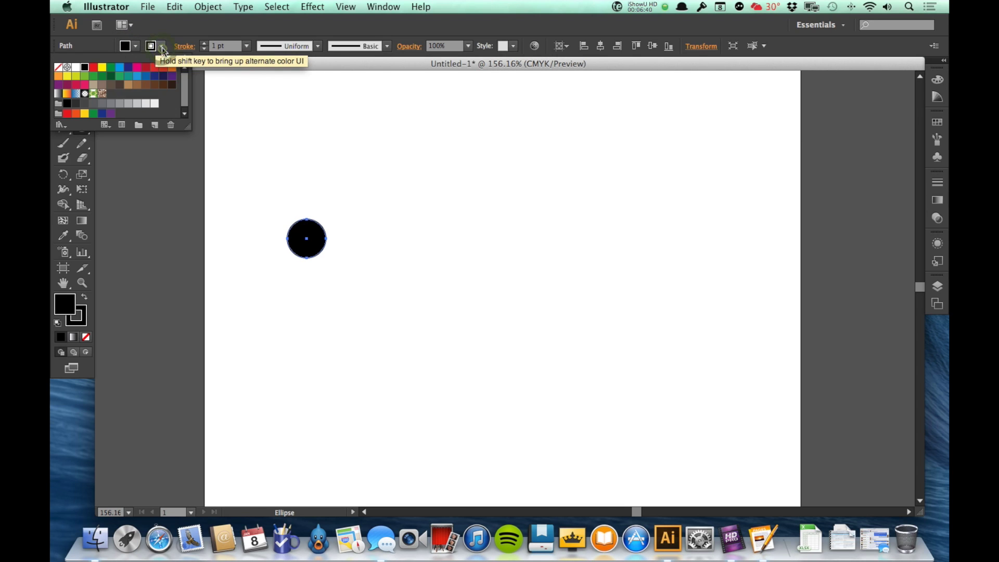
{"action": "left_click", "coordinate": [58, 67]}
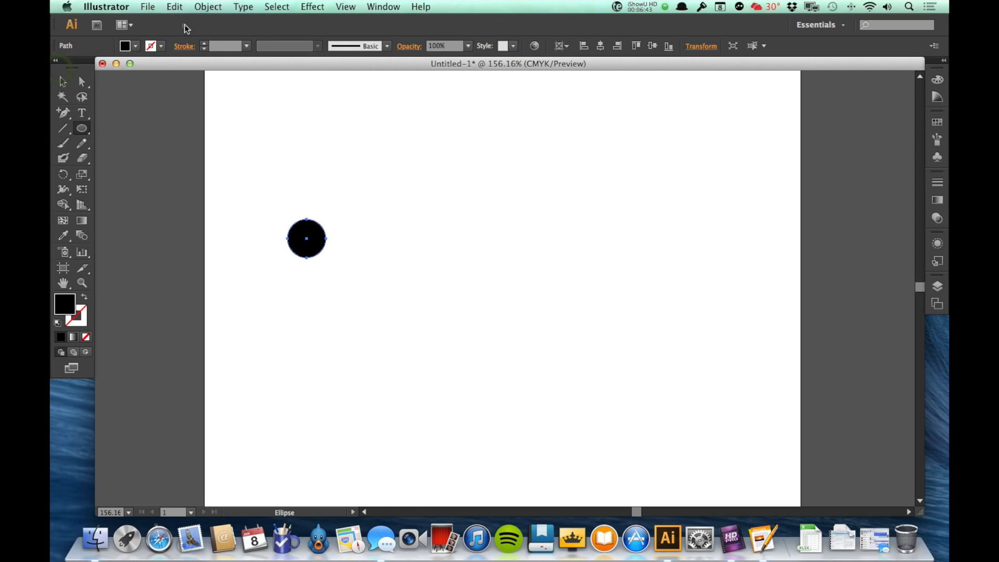
- Alt-drag a copy of the circle level to the right, then deselect
{"action": "key", "text": "v"}
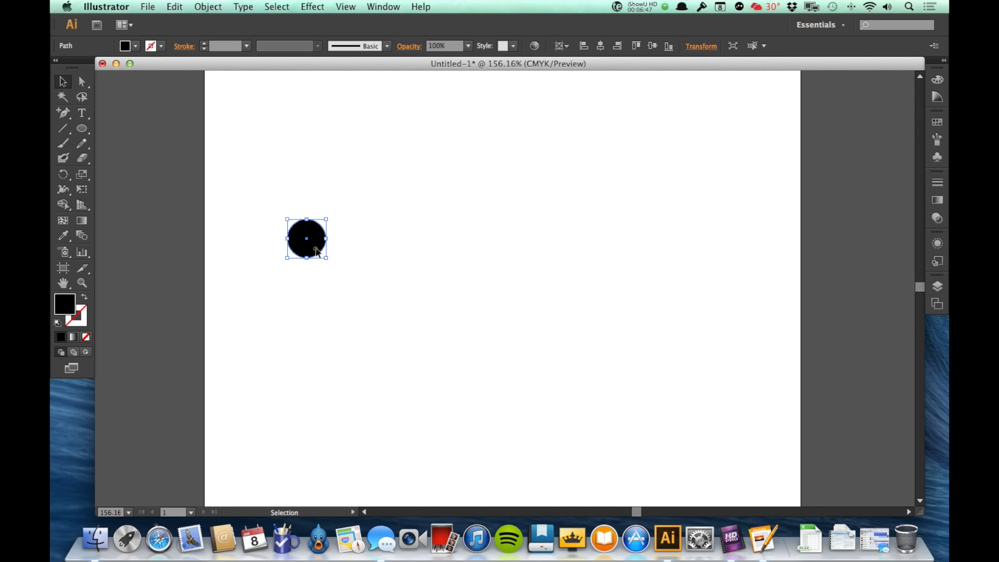
{"action": "left_click_drag", "start_coordinate": [317, 254], "coordinate": [649, 247]}
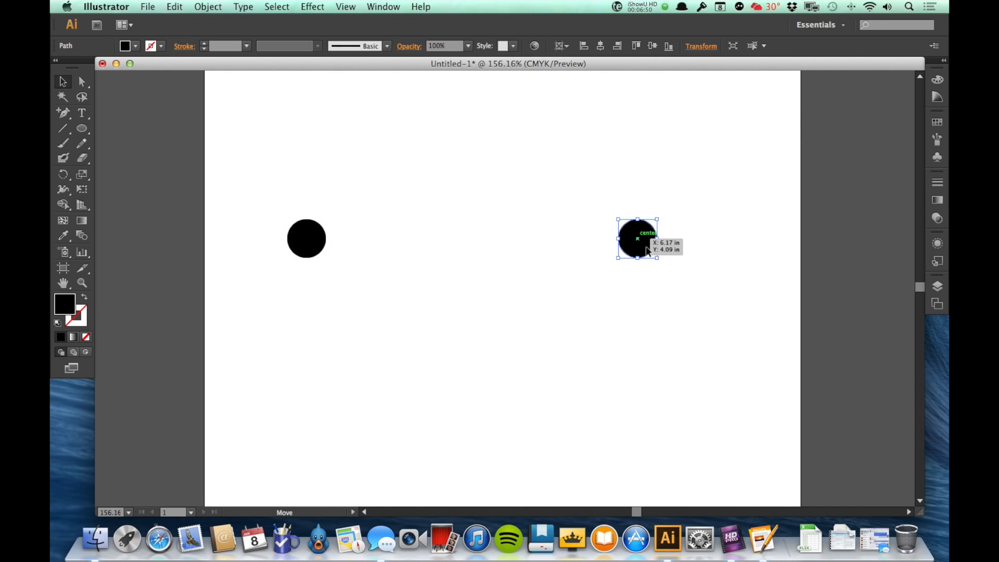
{"action": "left_click", "coordinate": [495, 340]}
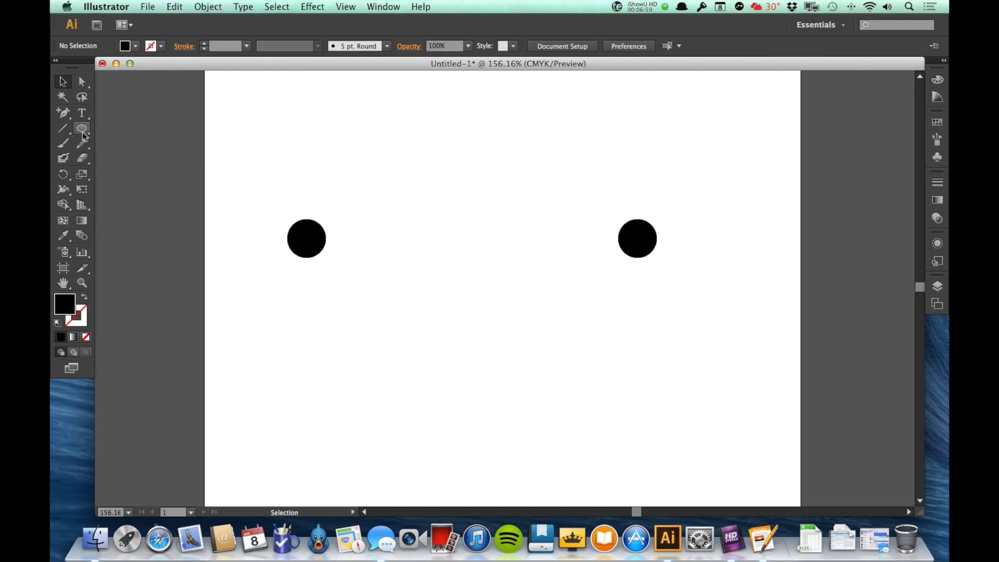
- Draw a horizontal line from the left circle's centre to the right circle's
{"action": "left_click", "coordinate": [62, 129]}
{"action": "left_click_drag", "start_coordinate": [323, 239], "coordinate": [638, 239]}
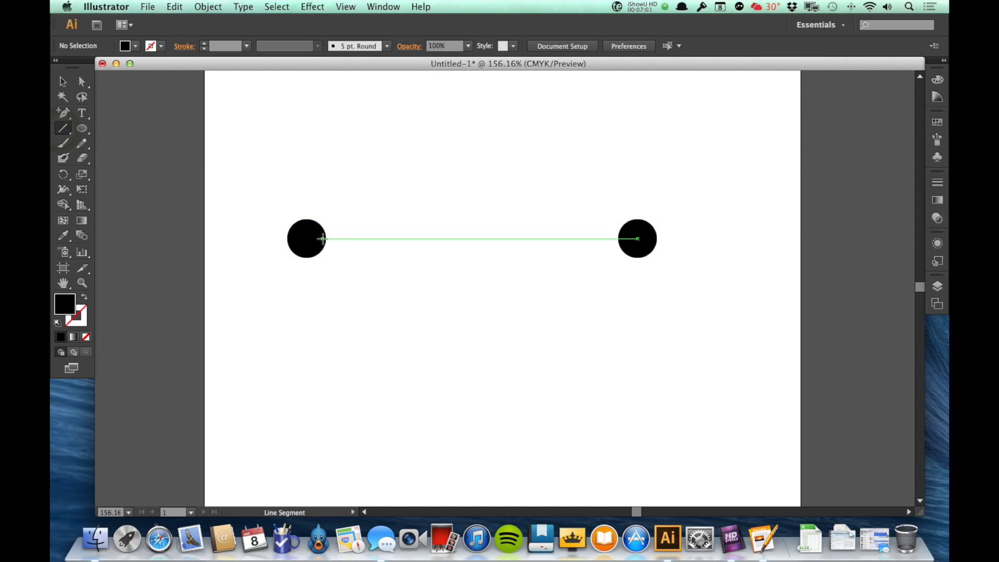
{"action": "left_click_drag", "start_coordinate": [322, 238], "coordinate": [626, 239]}
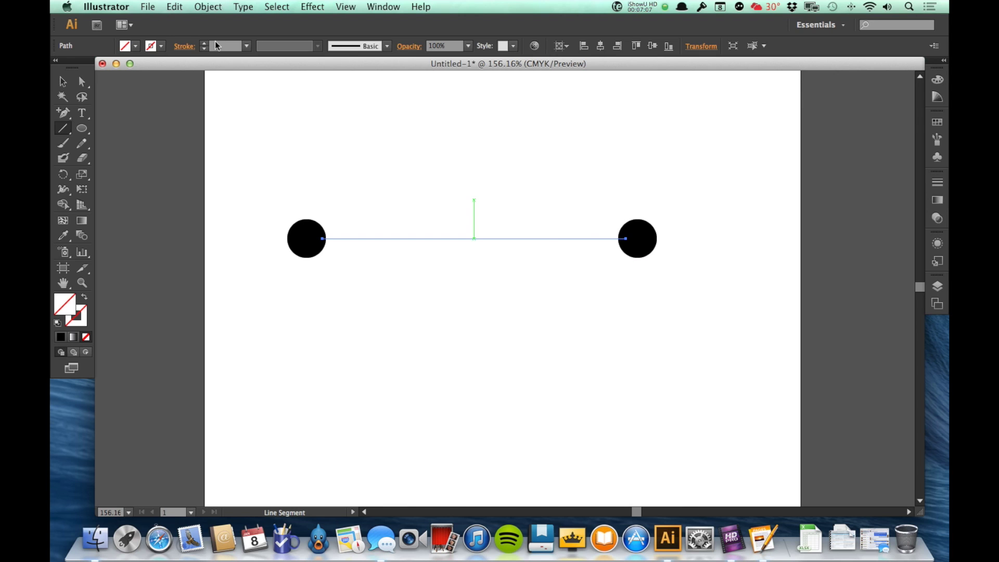
- Give the connecting line a black stroke and deselect it
{"action": "left_click", "coordinate": [161, 46]}
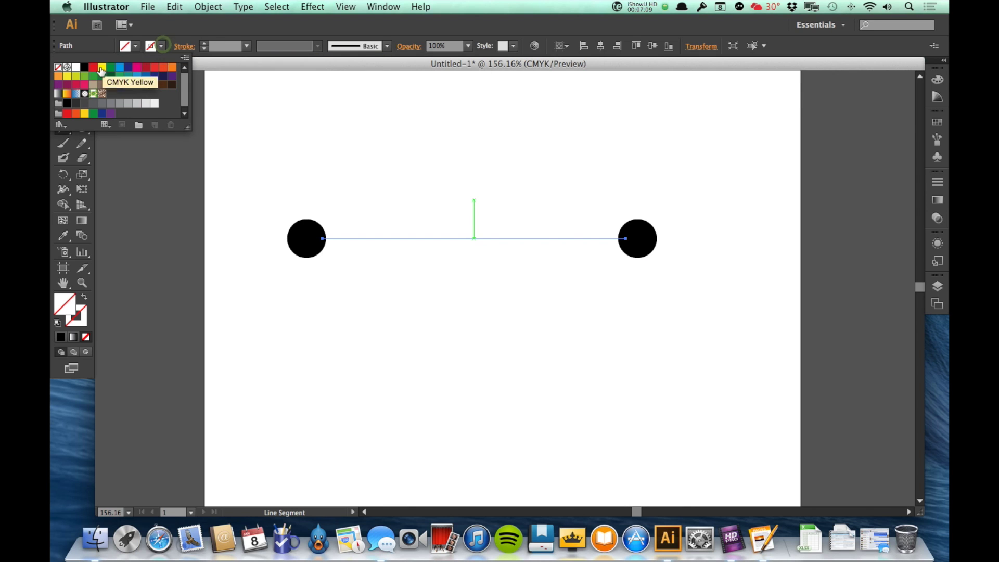
{"action": "left_click", "coordinate": [85, 67]}
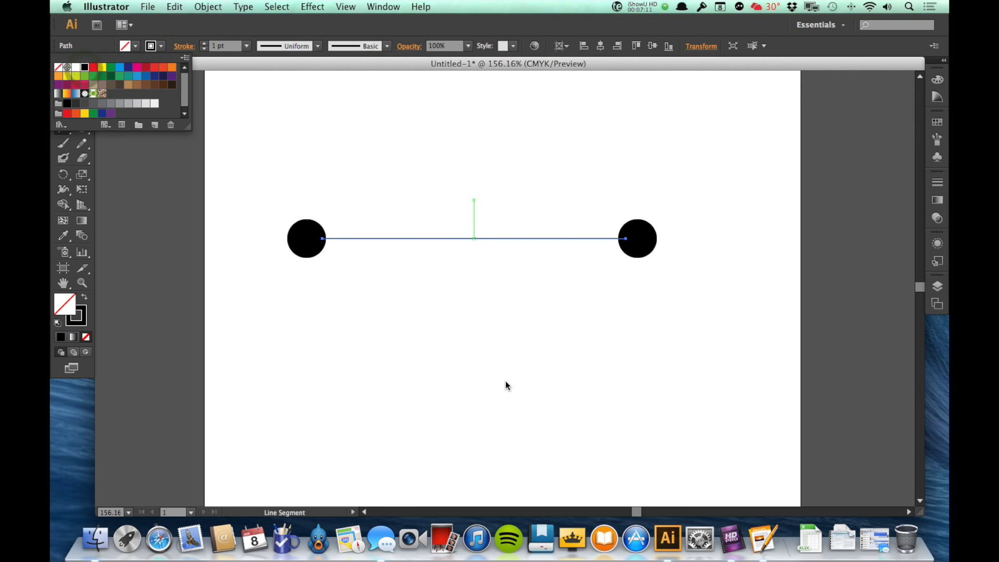
{"action": "left_click", "coordinate": [567, 415]}
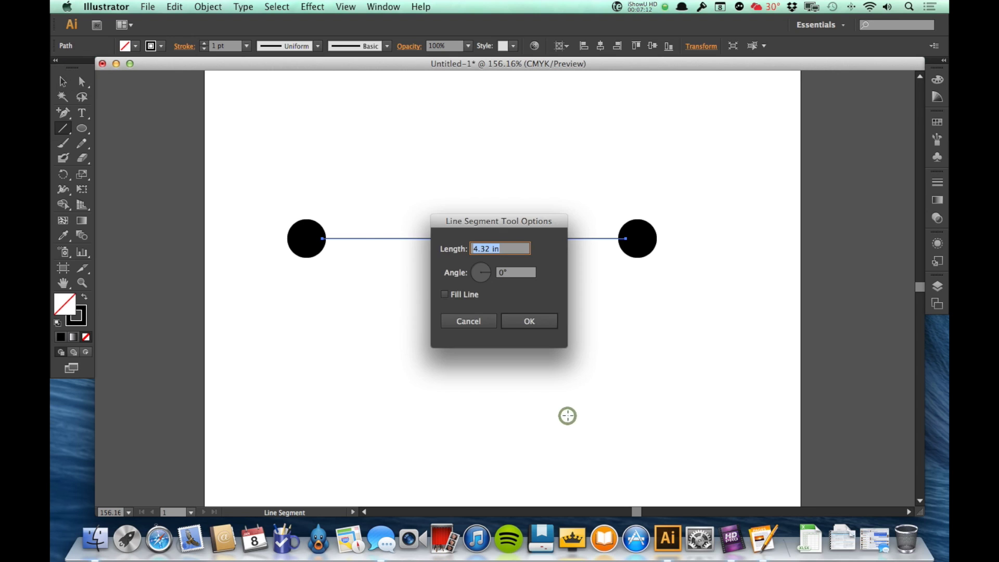
{"action": "left_click", "coordinate": [459, 321]}
{"action": "key", "text": "v"}
{"action": "left_click", "coordinate": [495, 339]}
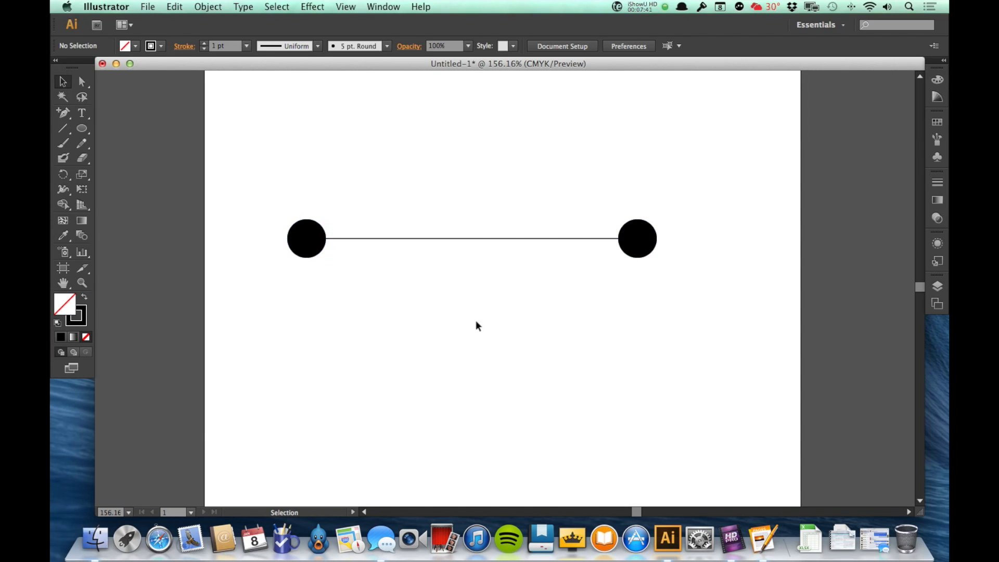
- Delete the connecting line and draw a short line angled up-right from the left circle
{"action": "left_click", "coordinate": [458, 238]}
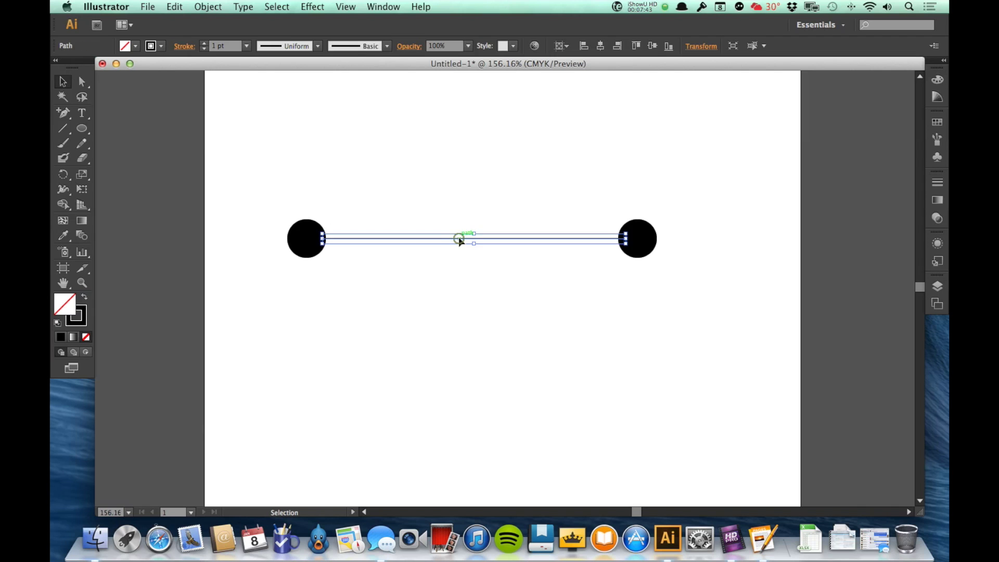
{"action": "key", "text": "Delete"}
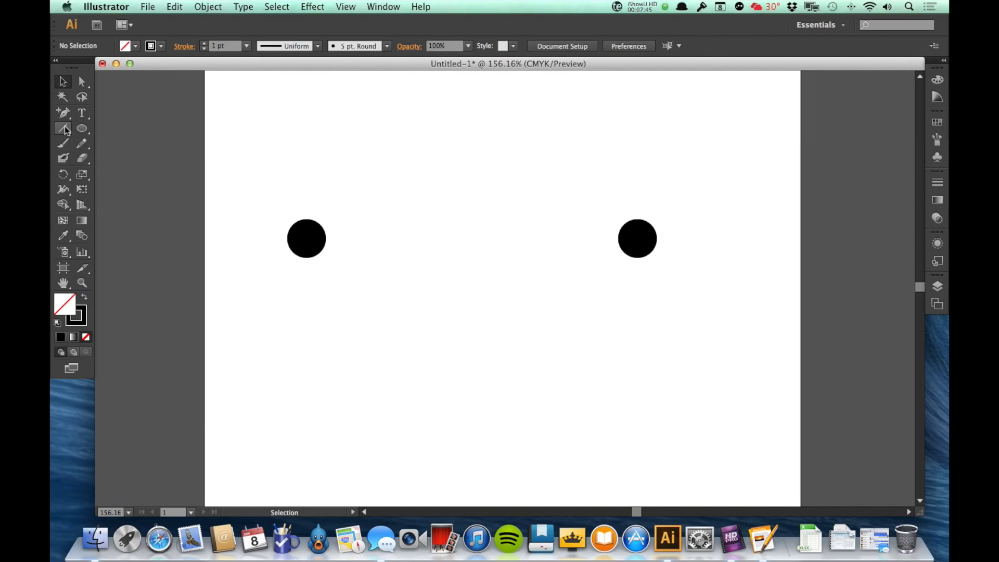
{"action": "left_click", "coordinate": [63, 128]}
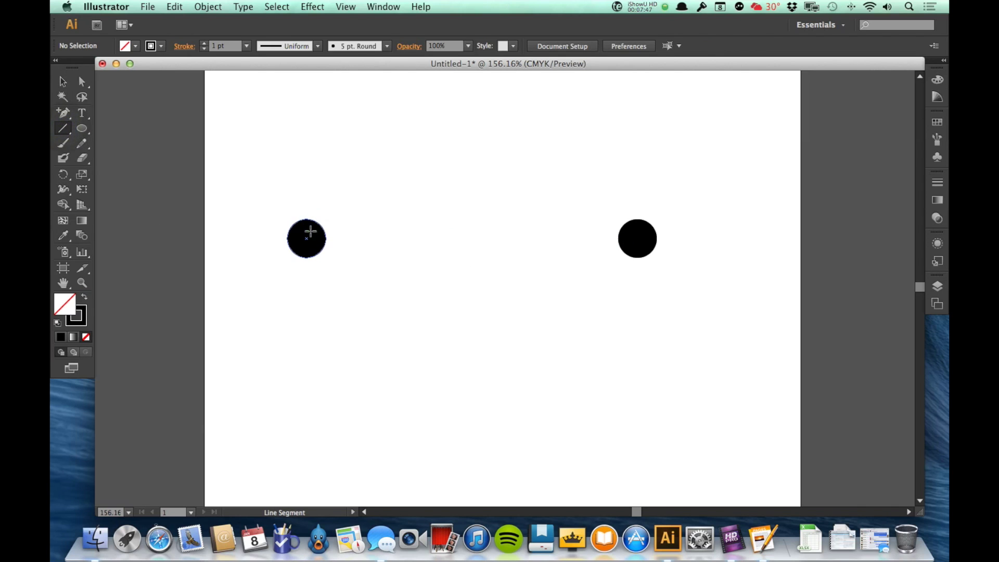
{"action": "left_click_drag", "start_coordinate": [311, 229], "coordinate": [330, 190]}
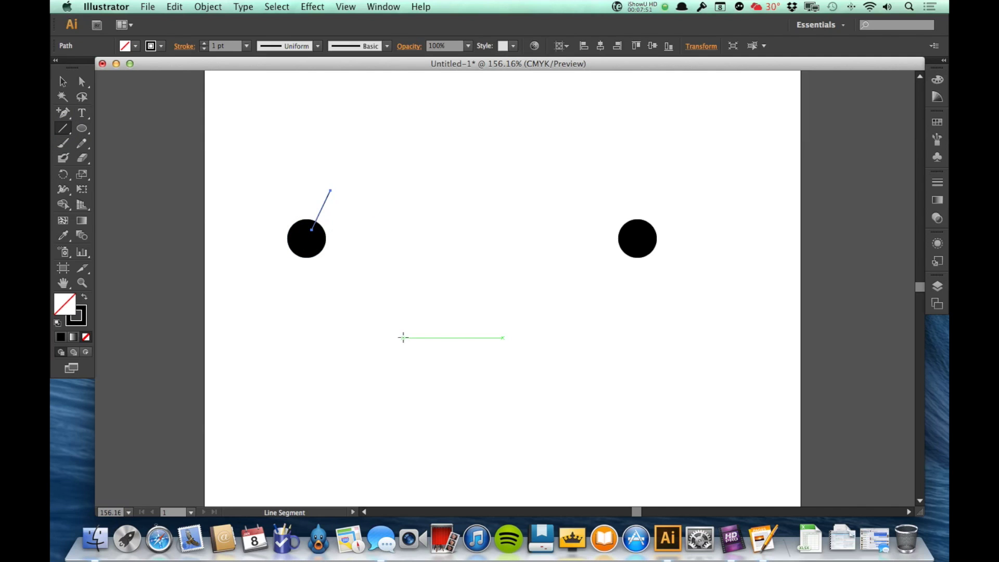
{"action": "key", "text": "v"}
{"action": "left_click", "coordinate": [426, 382]}
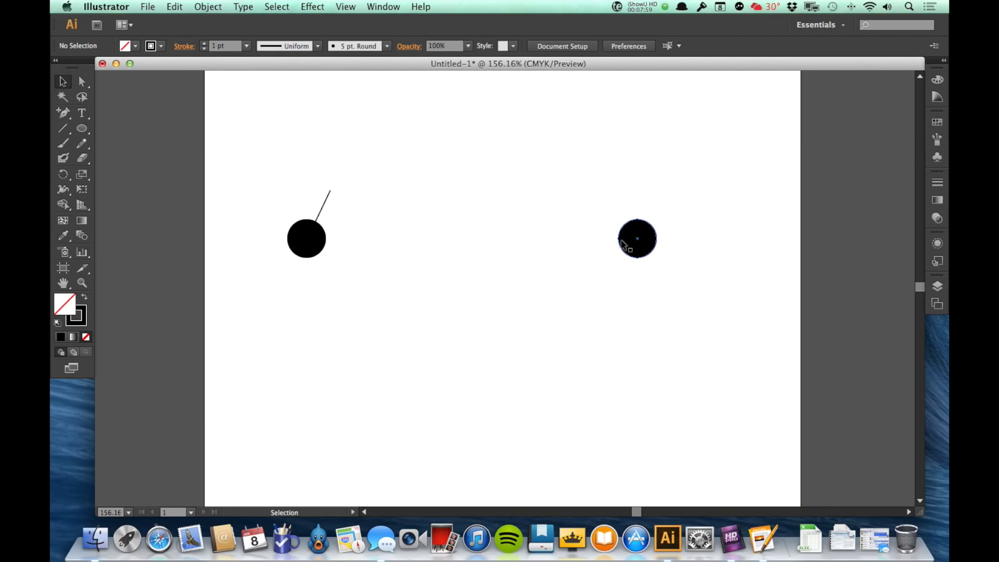
- Draw a tiny stub pointing leftward from the right circle's centre
{"action": "left_click", "coordinate": [63, 128]}
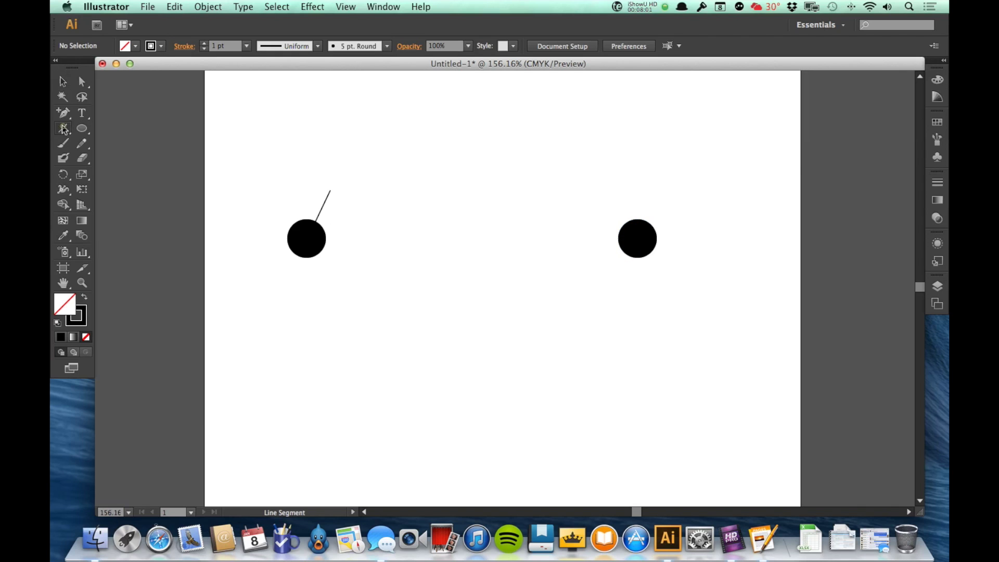
{"action": "left_click_drag", "start_coordinate": [619, 239], "coordinate": [611, 238]}
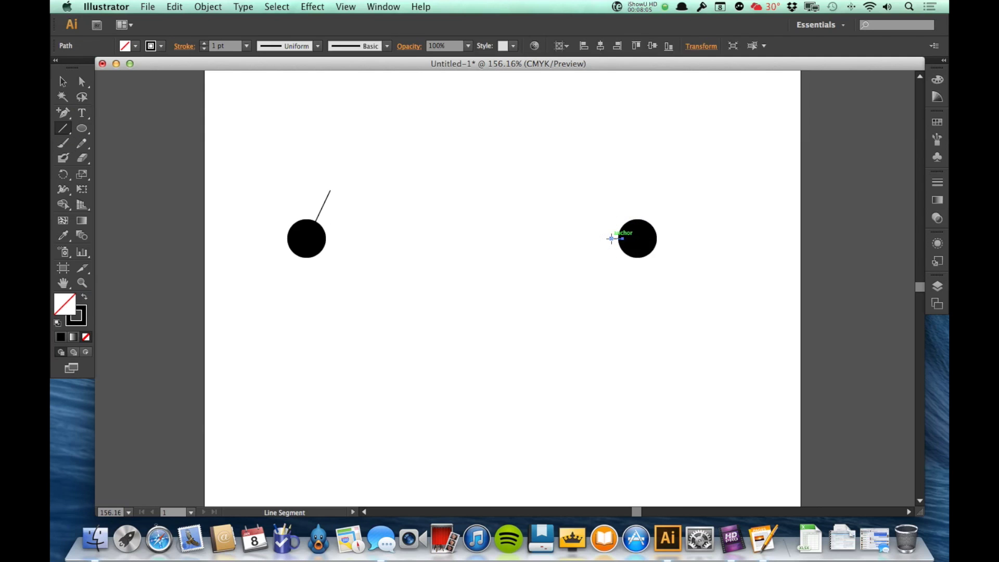
{"action": "key", "text": "v"}
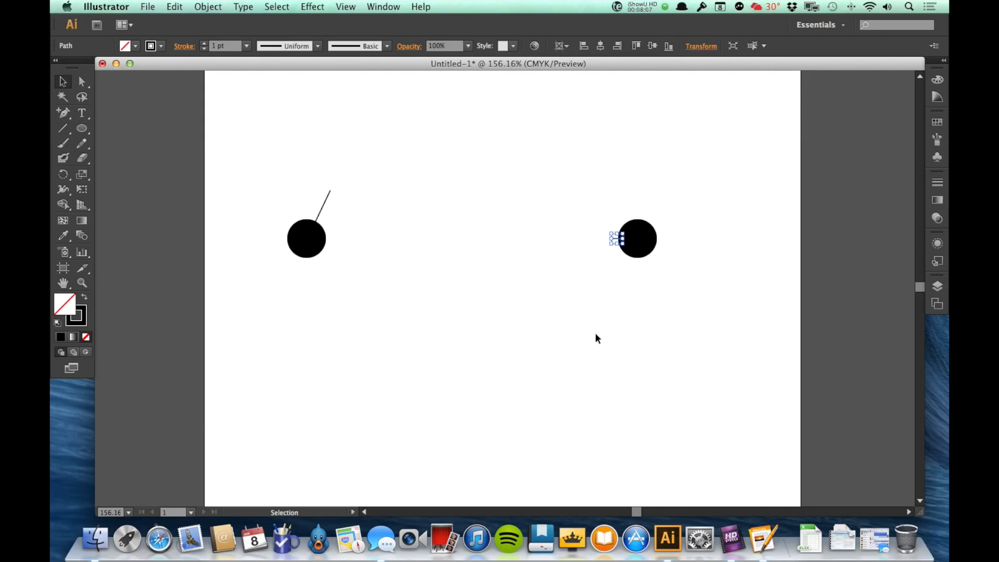
{"action": "left_click", "coordinate": [595, 332]}
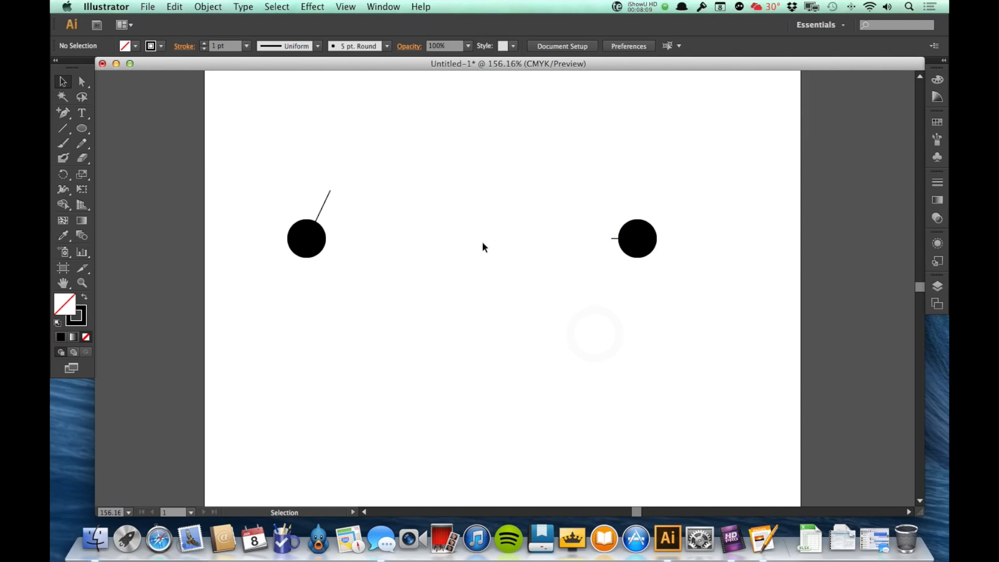
- Sketch a Pencil curve joining the two stubs
{"action": "left_click", "coordinate": [81, 144]}
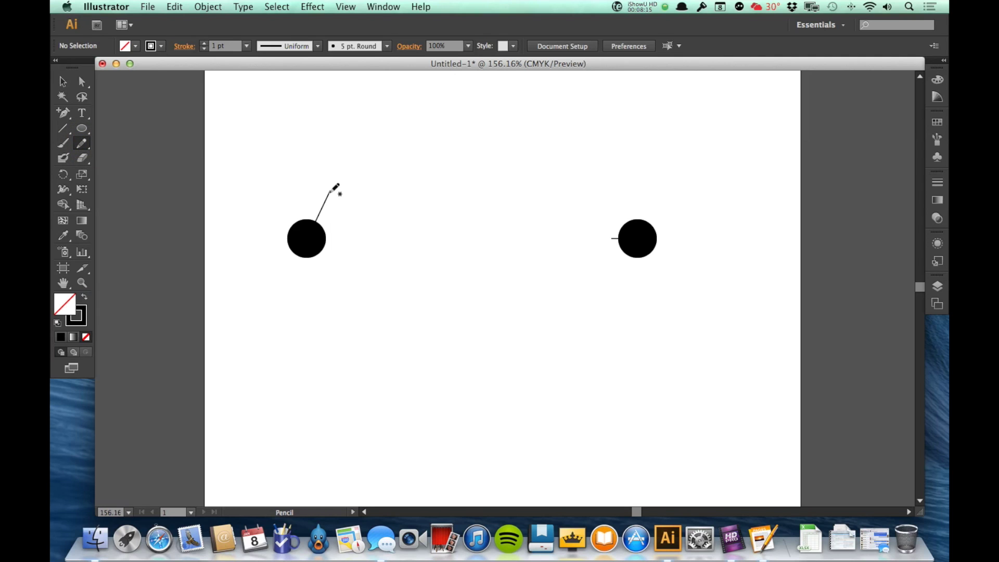
{"action": "mouse_move", "coordinate": [330, 192]}
{"action": "left_mouse_down"}
{"action": "mouse_move", "coordinate": [379, 161]}
{"action": "mouse_move", "coordinate": [433, 160]}
{"action": "mouse_move", "coordinate": [618, 239]}
{"action": "left_mouse_up"}
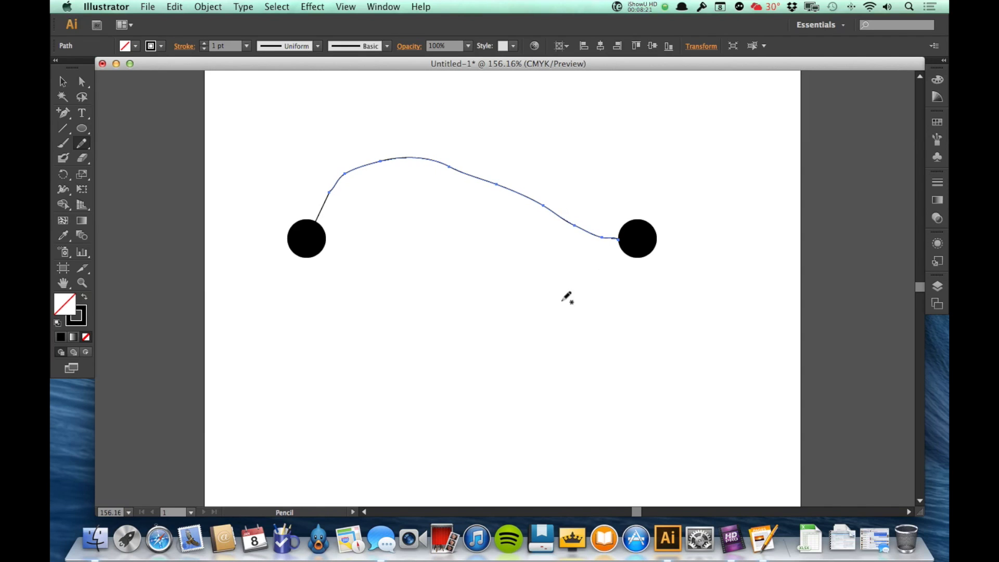
{"action": "key", "text": "v"}
{"action": "left_click", "coordinate": [517, 333]}
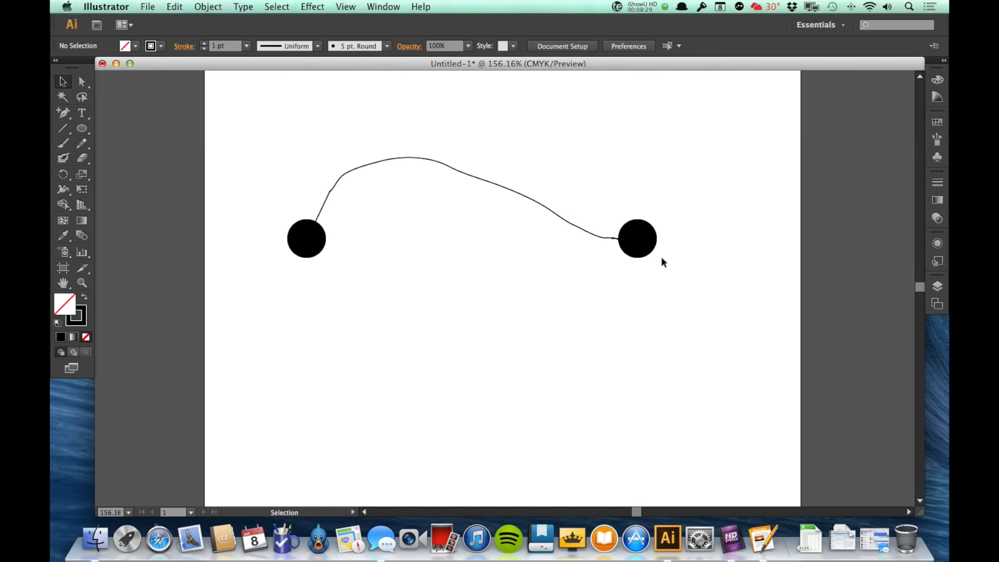
- Delete the freehand curve and the stub above the left circle
{"action": "left_click_drag", "start_coordinate": [408, 138], "coordinate": [472, 206]}
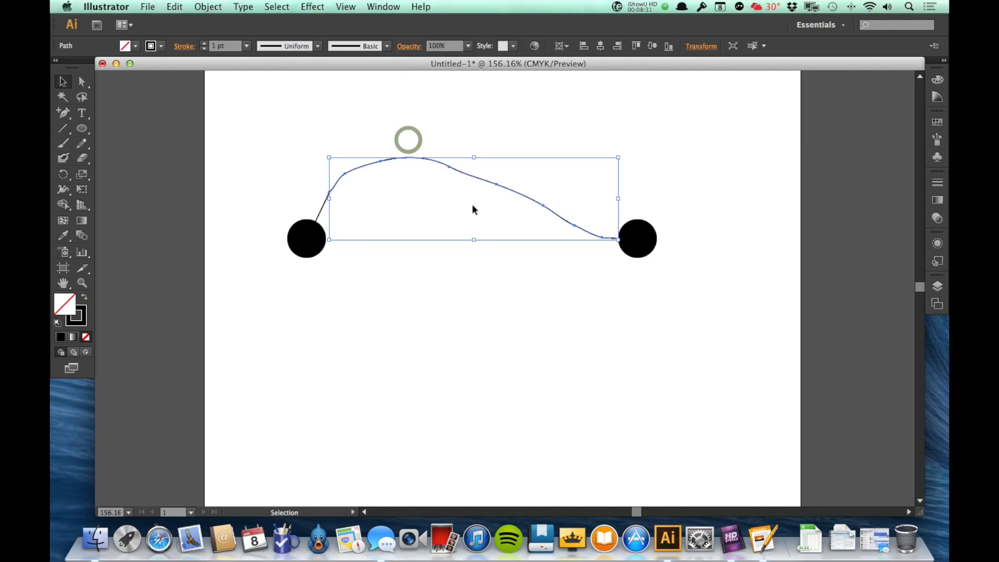
{"action": "key", "text": "Delete"}
{"action": "left_click", "coordinate": [323, 203]}
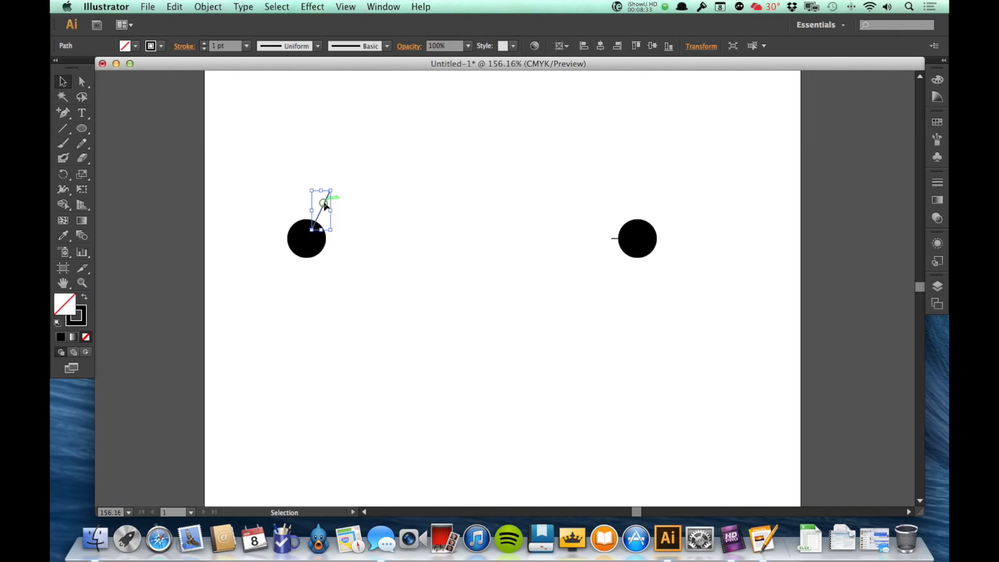
{"action": "key", "text": "Delete"}
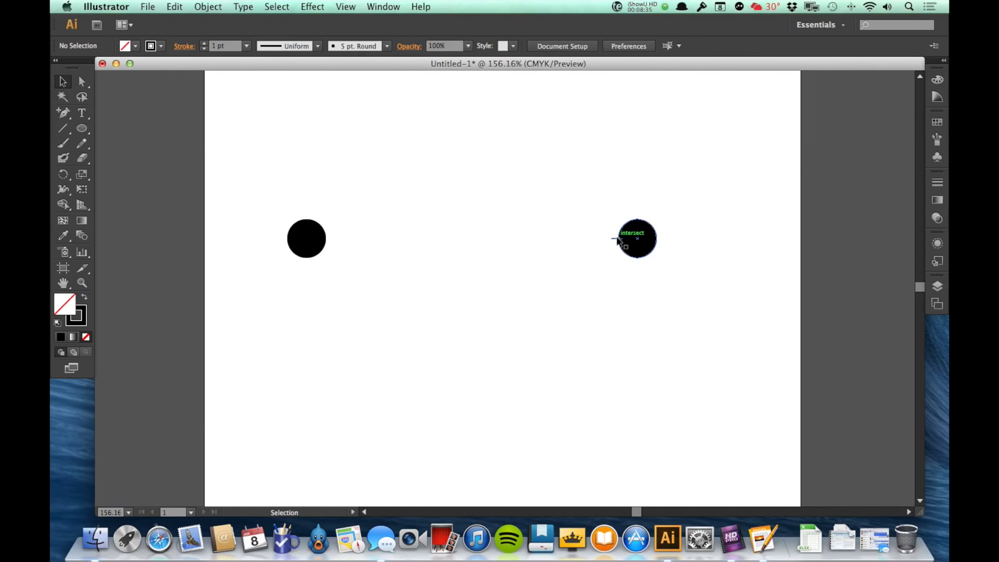
- Delete the right circle's stub and draw a short line up-left from the left circle
{"action": "left_click", "coordinate": [614, 238]}
{"action": "key", "text": "Delete"}
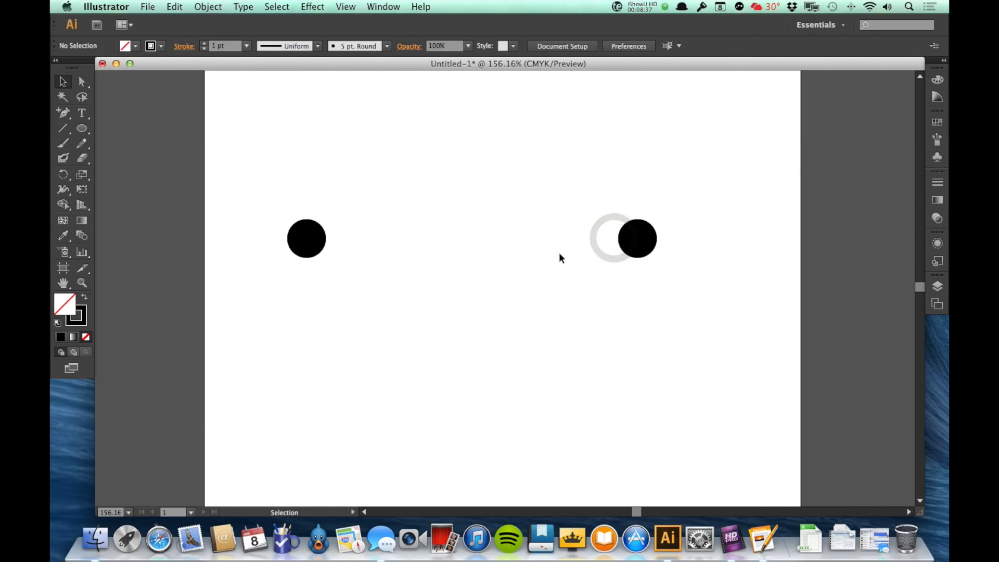
{"action": "key", "text": "backslash"}
{"action": "mouse_move", "coordinate": [638, 238]}
{"action": "left_mouse_down"}
{"action": "mouse_move", "coordinate": [294, 237]}
{"action": "mouse_move", "coordinate": [267, 213]}
{"action": "left_mouse_up"}
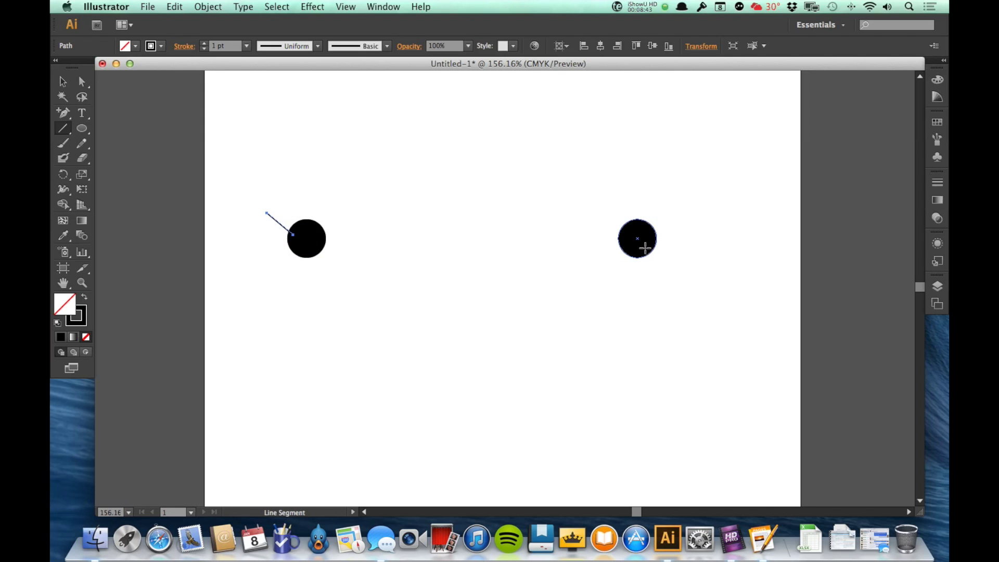
- Draw a short line pointing down-right from the right circle
{"action": "left_click_drag", "start_coordinate": [645, 248], "coordinate": [666, 267]}
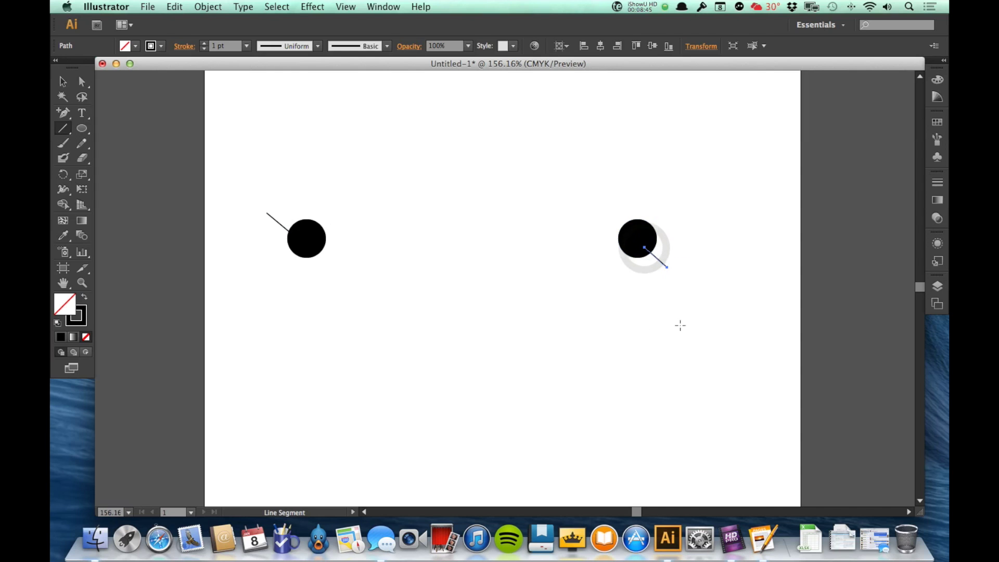
{"action": "key", "text": "v"}
{"action": "left_click", "coordinate": [512, 361]}
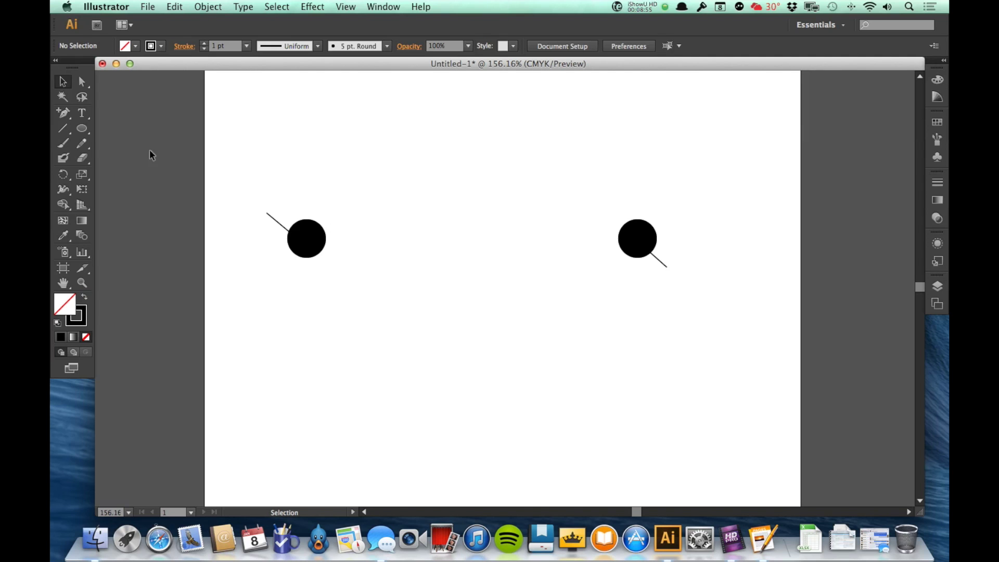
- Draw a tall Pencil loop from the left stub's end round underneath to the right stub
{"action": "left_click", "coordinate": [82, 143]}
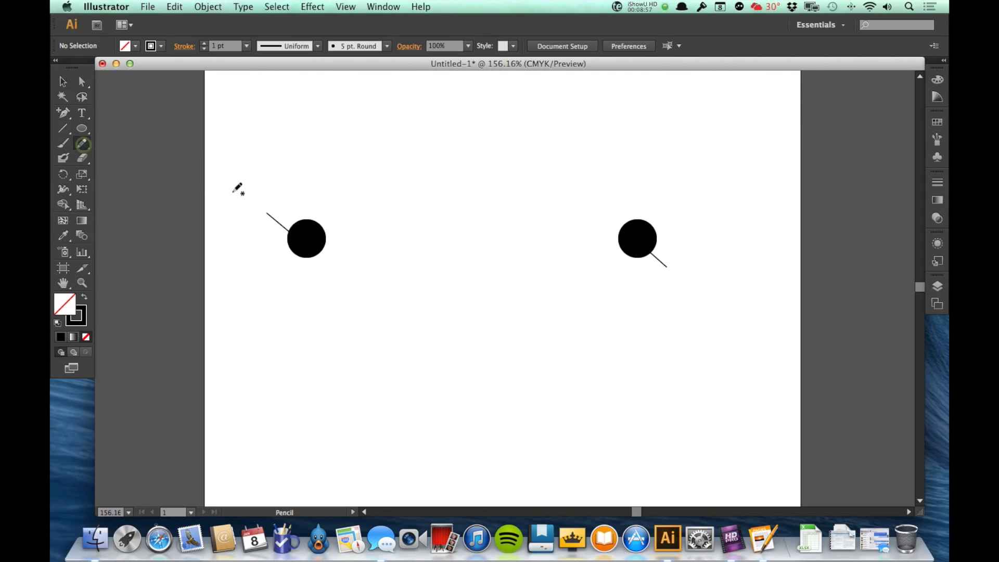
{"action": "mouse_move", "coordinate": [266, 213]}
{"action": "left_mouse_down"}
{"action": "mouse_move", "coordinate": [261, 159]}
{"action": "mouse_move", "coordinate": [286, 145]}
{"action": "mouse_move", "coordinate": [331, 146]}
{"action": "mouse_move", "coordinate": [451, 237]}
{"action": "mouse_move", "coordinate": [581, 296]}
{"action": "left_mouse_up"}
{"action": "mouse_move", "coordinate": [675, 311]}
{"action": "left_mouse_down"}
{"action": "mouse_move", "coordinate": [675, 269]}
{"action": "mouse_move", "coordinate": [666, 264]}
{"action": "left_mouse_up"}
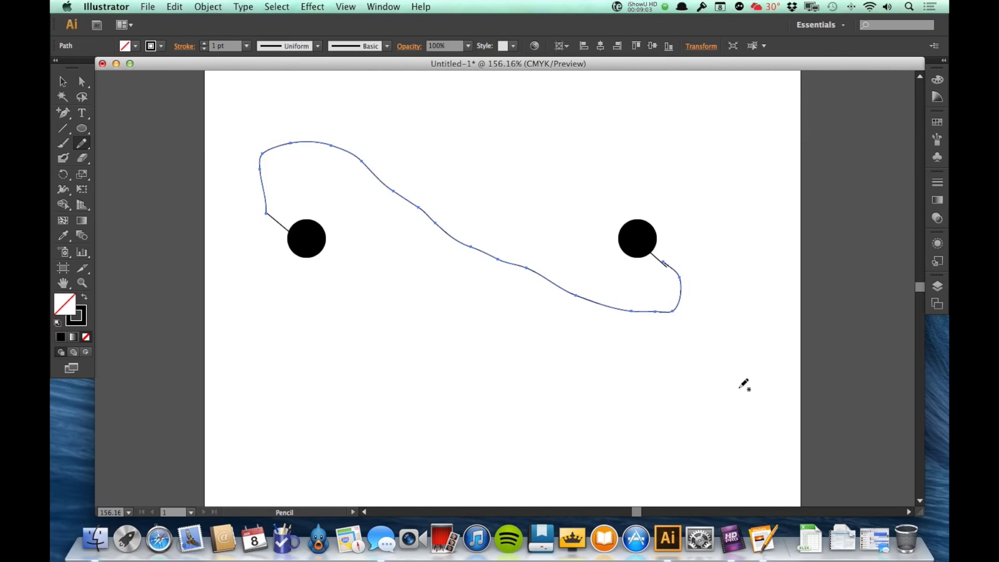
{"action": "key", "text": "v"}
{"action": "left_click", "coordinate": [632, 407]}
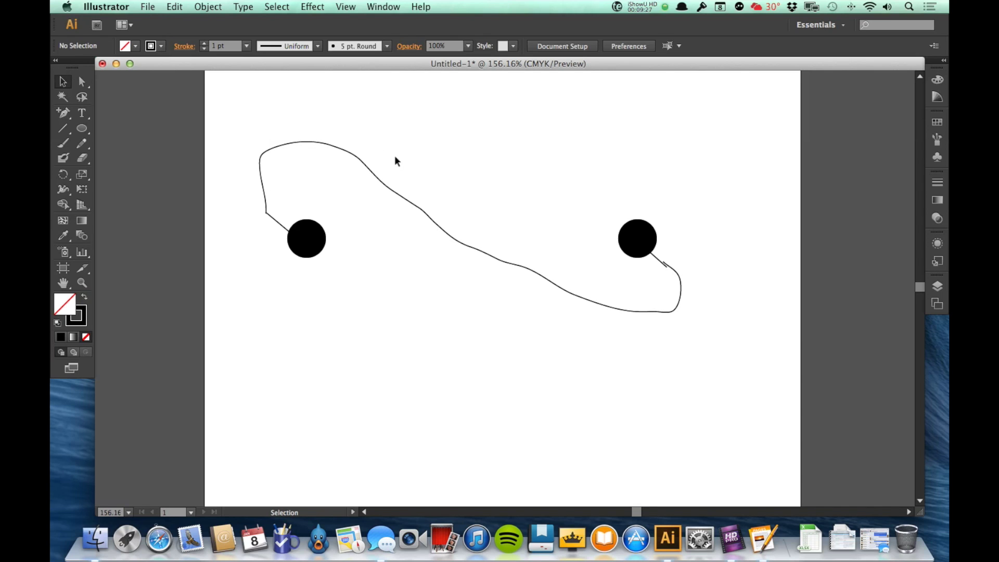
- Delete the tall freehand curve and both circles' stubs
{"action": "left_click", "coordinate": [335, 144]}
{"action": "key", "text": "Delete"}
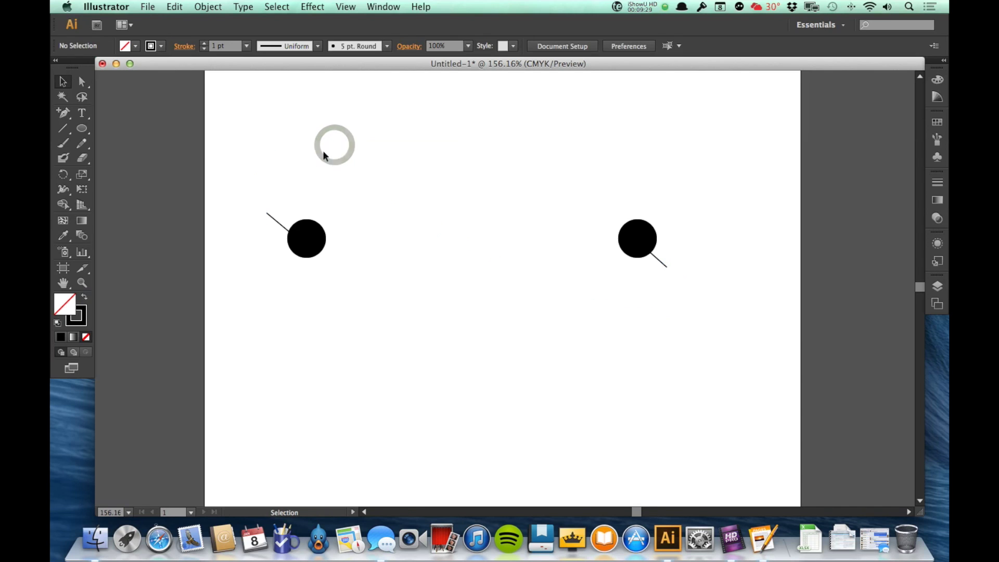
{"action": "left_click", "coordinate": [278, 219]}
{"action": "key", "text": "Delete"}
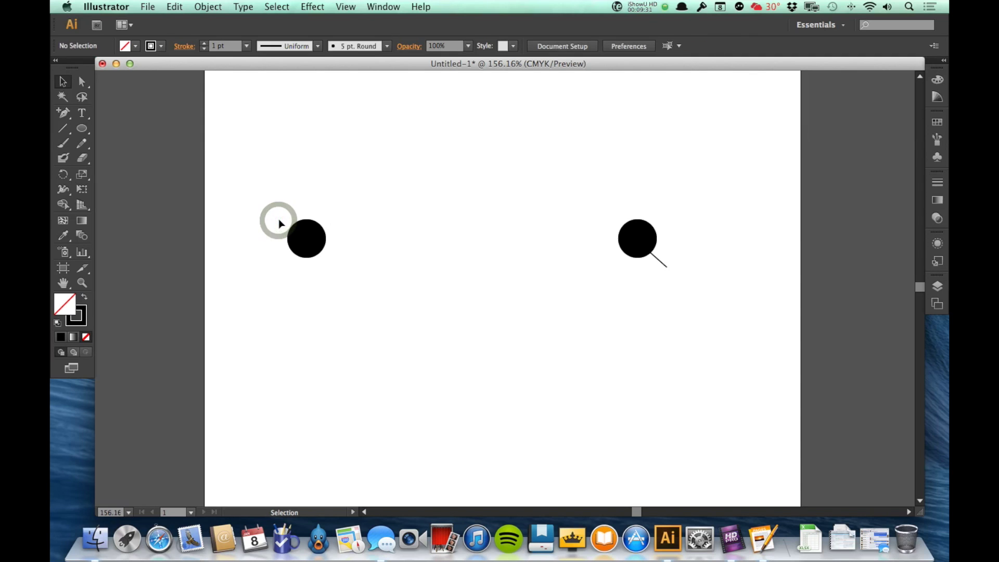
{"action": "left_click", "coordinate": [660, 262]}
{"action": "key", "text": "Delete"}
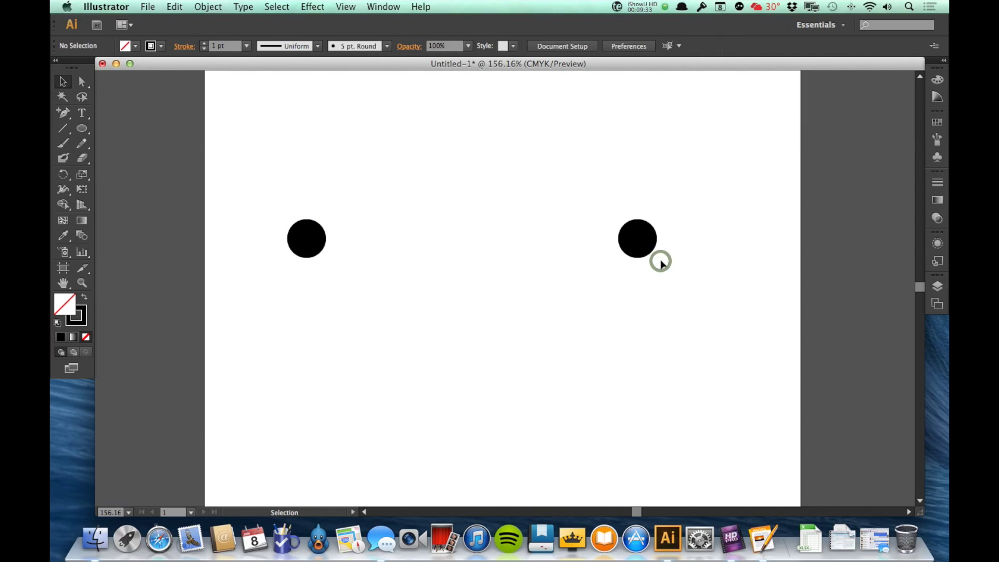
- Draw a short upward line from the left circle and a tiny stem on the right circle
{"action": "key", "text": "backslash"}
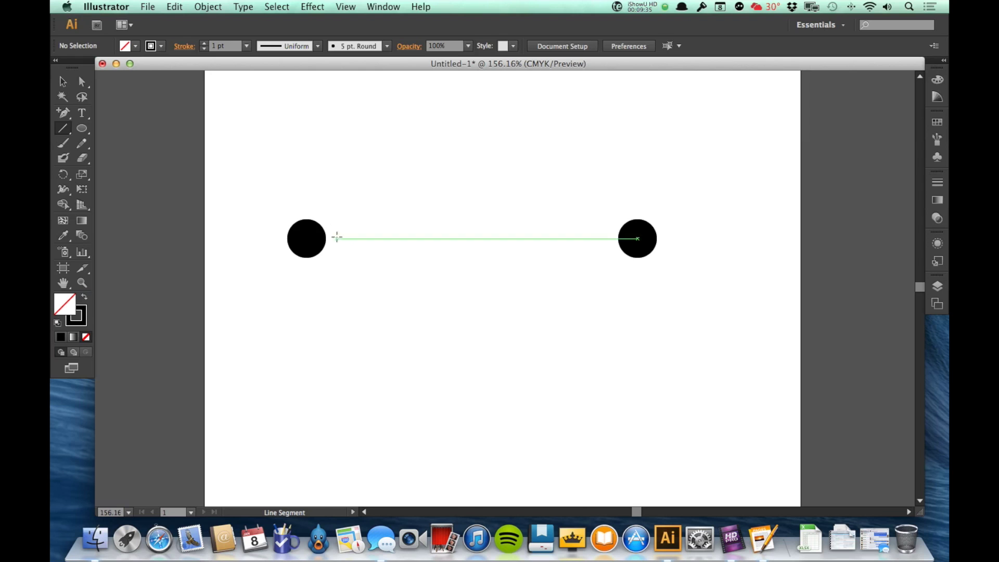
{"action": "left_click_drag", "start_coordinate": [312, 229], "coordinate": [321, 206]}
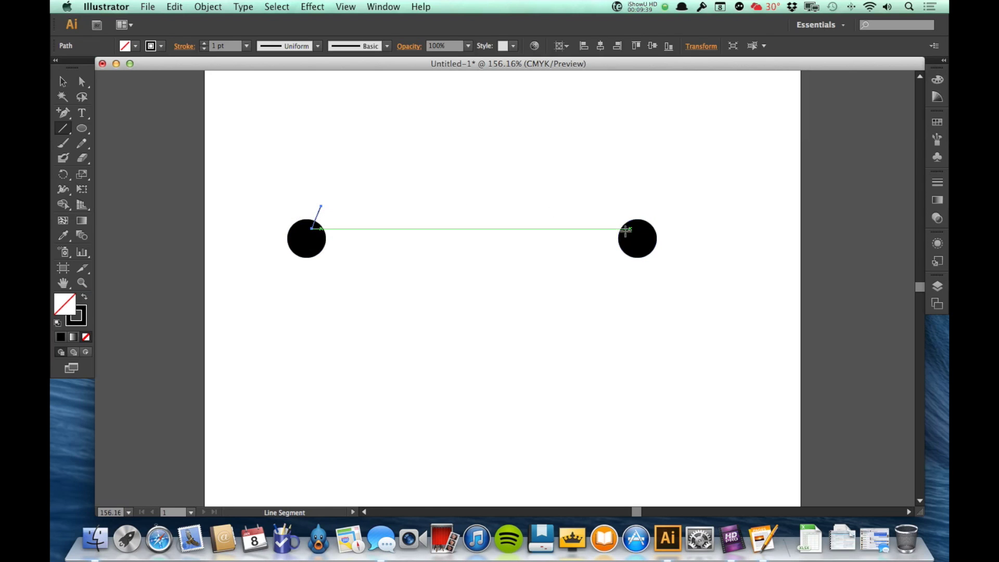
{"action": "left_click_drag", "start_coordinate": [618, 239], "coordinate": [614, 238]}
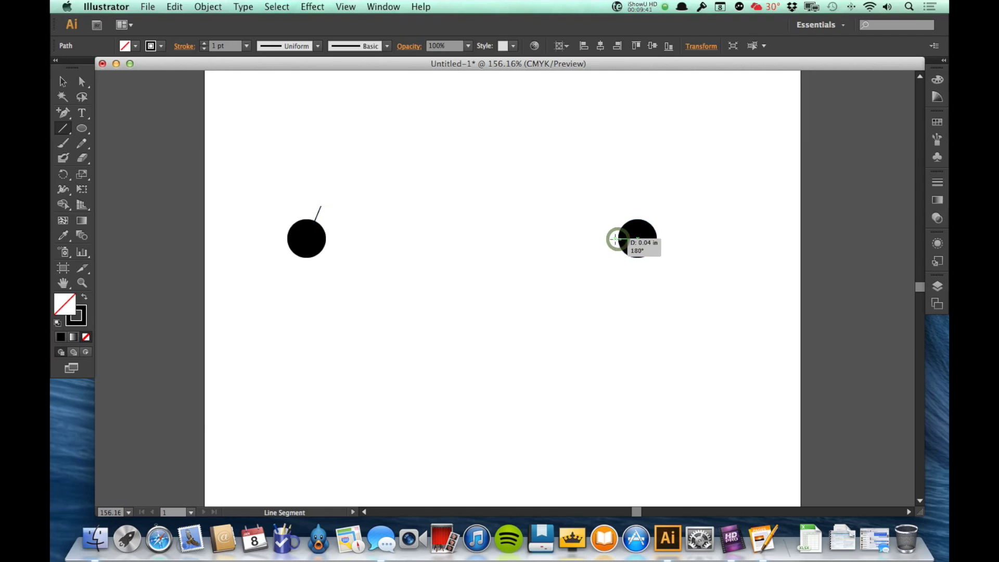
{"action": "key", "text": "v"}
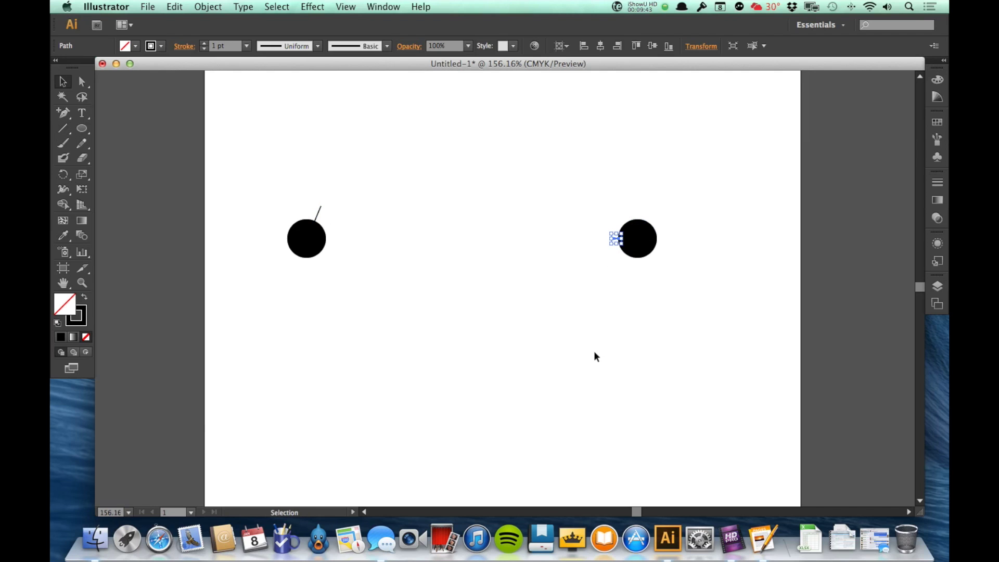
{"action": "left_click", "coordinate": [594, 354]}
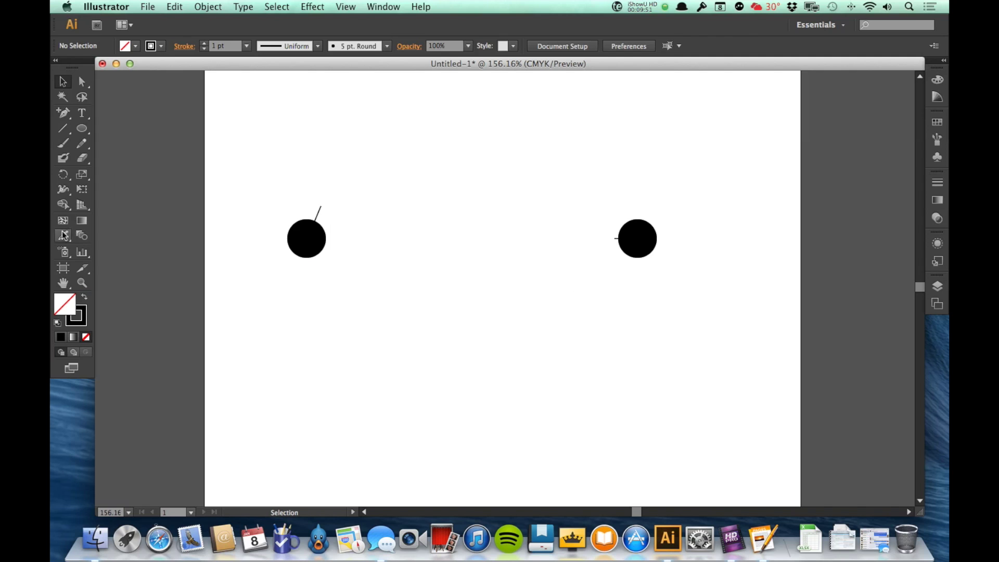
- Draw a low freehand curve from the left stem to the right circle, undoing a stray duplicate
{"action": "left_click", "coordinate": [82, 143]}
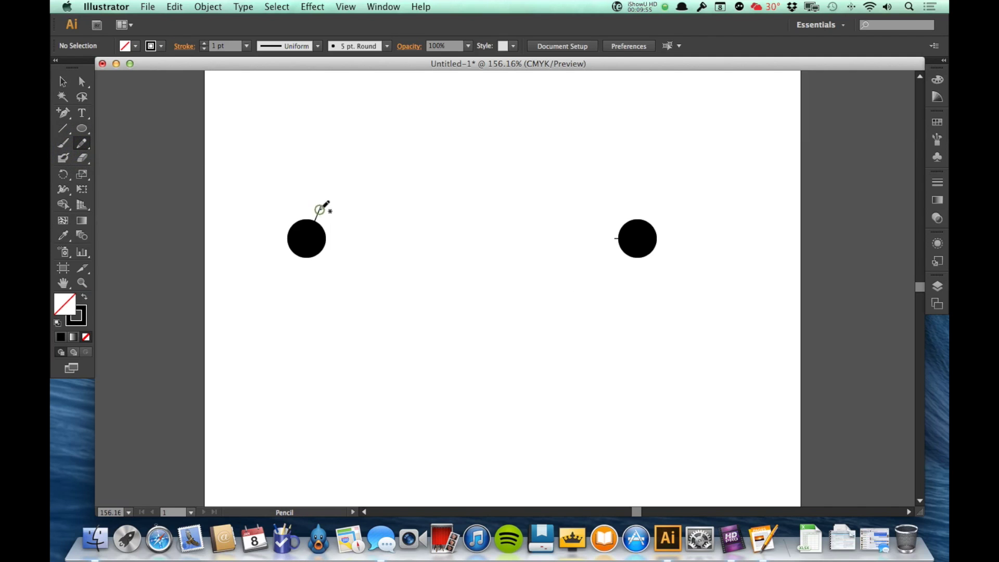
{"action": "mouse_move", "coordinate": [322, 208]}
{"action": "left_mouse_down"}
{"action": "mouse_move", "coordinate": [351, 179]}
{"action": "mouse_move", "coordinate": [392, 178]}
{"action": "mouse_move", "coordinate": [616, 240]}
{"action": "left_mouse_up"}
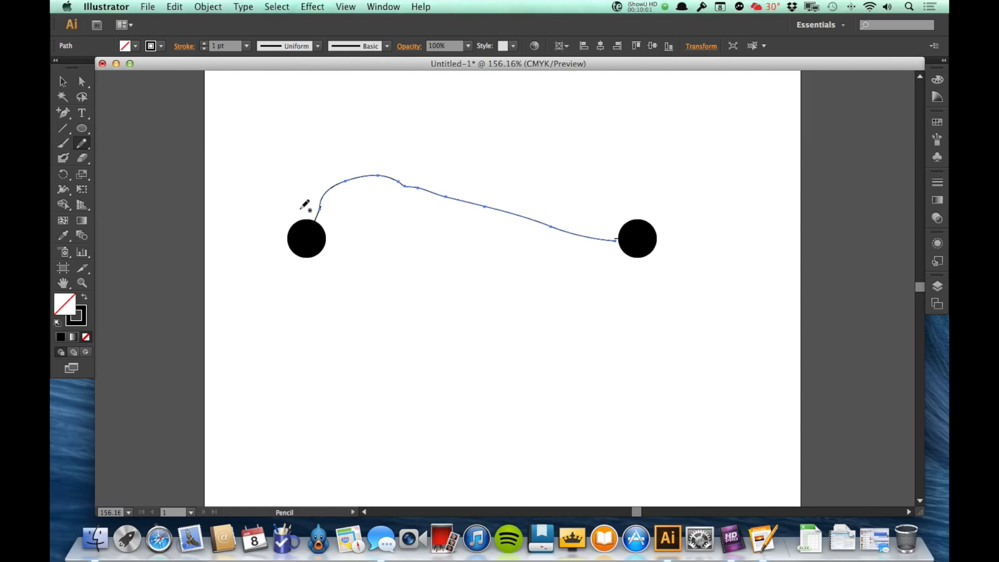
{"action": "key", "text": "super+d"}
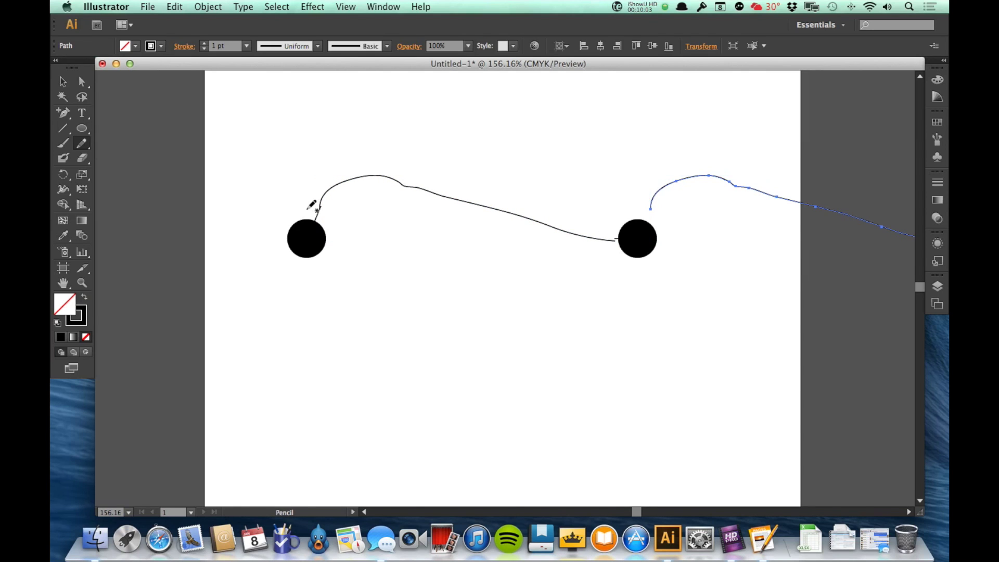
{"action": "key", "text": "super+z"}
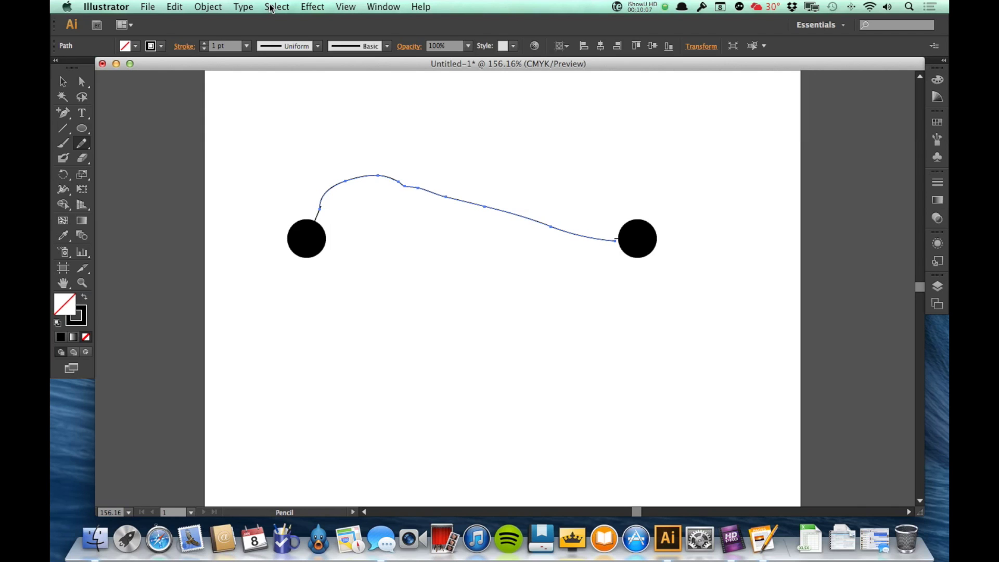
{"action": "key", "text": "shift+super+a"}
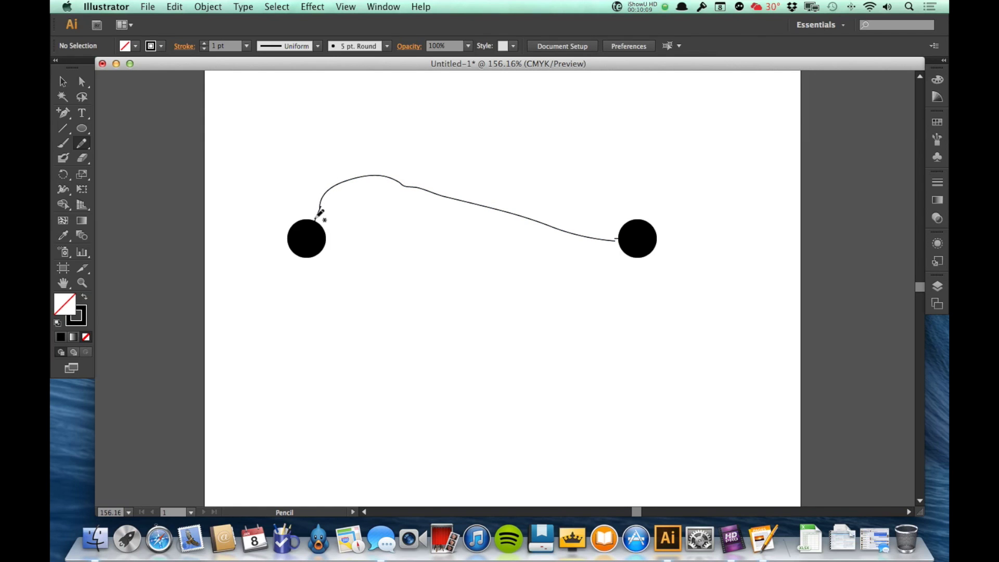
- Draw a taller freehand arc between the circles, then marquee-select the whole drawing
{"action": "mouse_move", "coordinate": [318, 217]}
{"action": "left_mouse_down"}
{"action": "mouse_move", "coordinate": [323, 183]}
{"action": "mouse_move", "coordinate": [364, 129]}
{"action": "mouse_move", "coordinate": [408, 107]}
{"action": "mouse_move", "coordinate": [447, 109]}
{"action": "mouse_move", "coordinate": [480, 126]}
{"action": "mouse_move", "coordinate": [622, 234]}
{"action": "left_mouse_up"}
{"action": "key", "text": "super"}
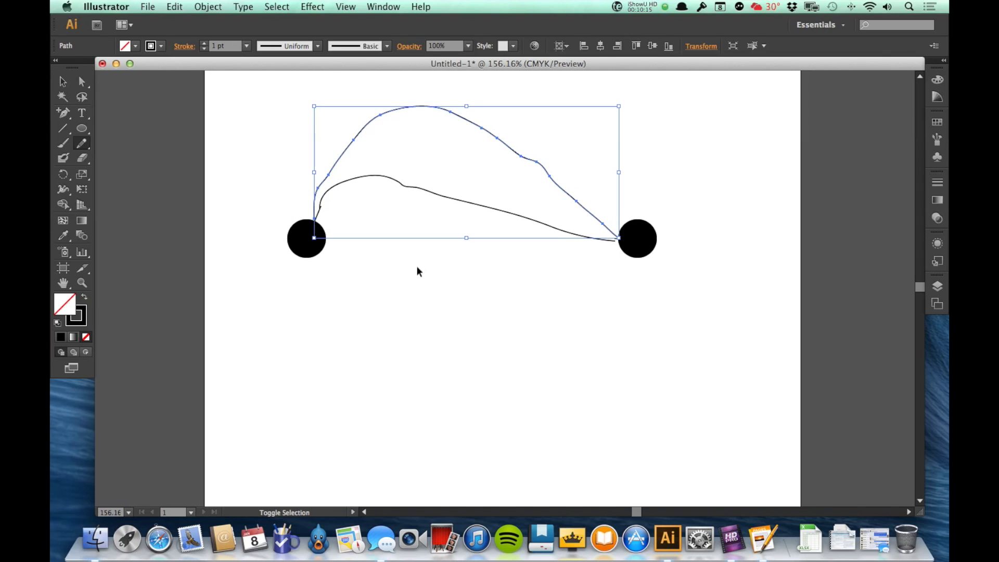
{"action": "key", "text": "super+shift+d"}
{"action": "key", "text": "super+shift+d"}
{"action": "left_click", "coordinate": [416, 266], "text": "super"}
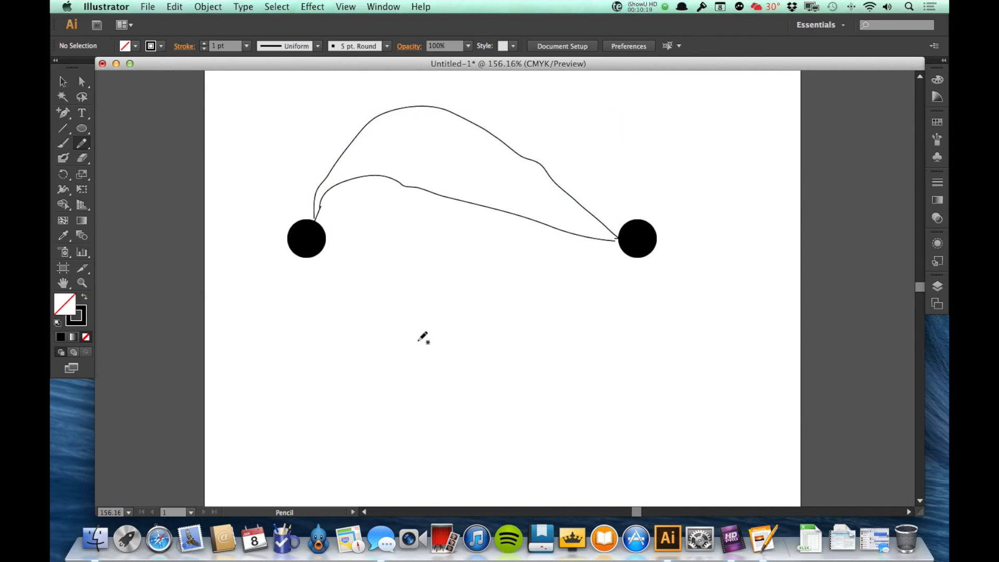
{"action": "left_click", "coordinate": [466, 355], "text": "super"}
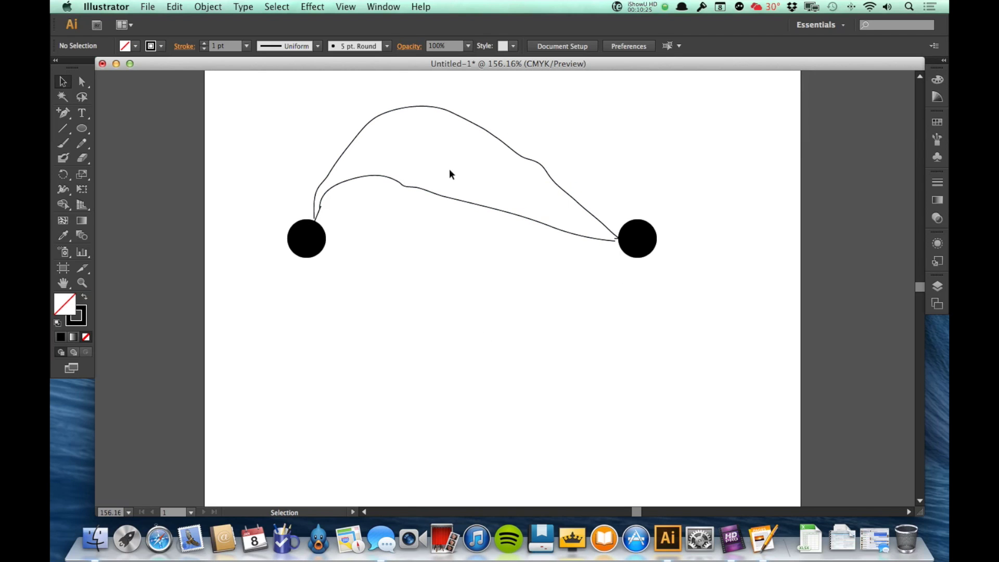
{"action": "mouse_move", "coordinate": [262, 96]}
{"action": "left_mouse_down"}
{"action": "mouse_move", "coordinate": [595, 270]}
{"action": "mouse_move", "coordinate": [664, 326]}
{"action": "left_mouse_up"}
- Delete the whole drawing and place a Pen start anchor with its handle pulled up-right
{"action": "key", "text": "Delete"}
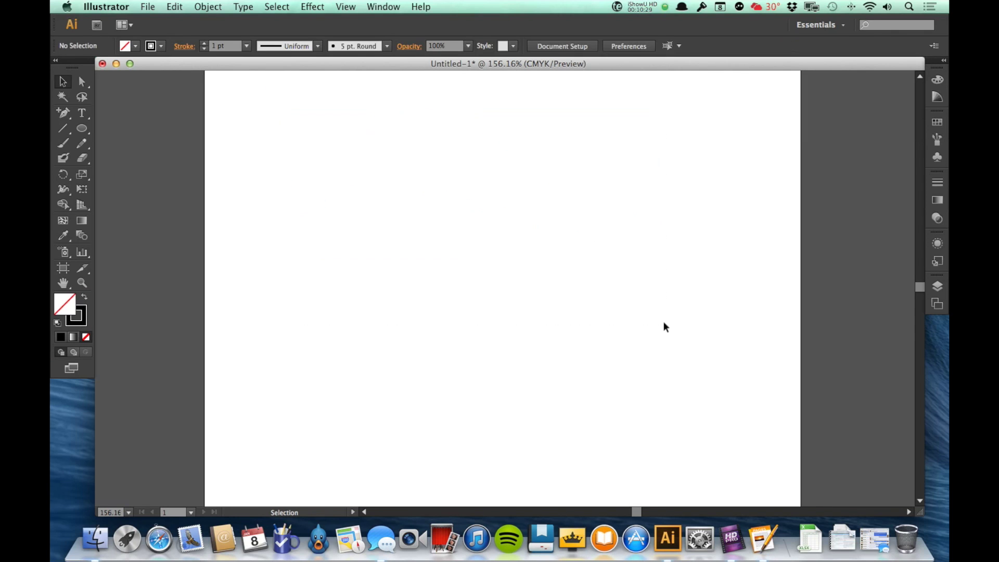
{"action": "key", "text": "p"}
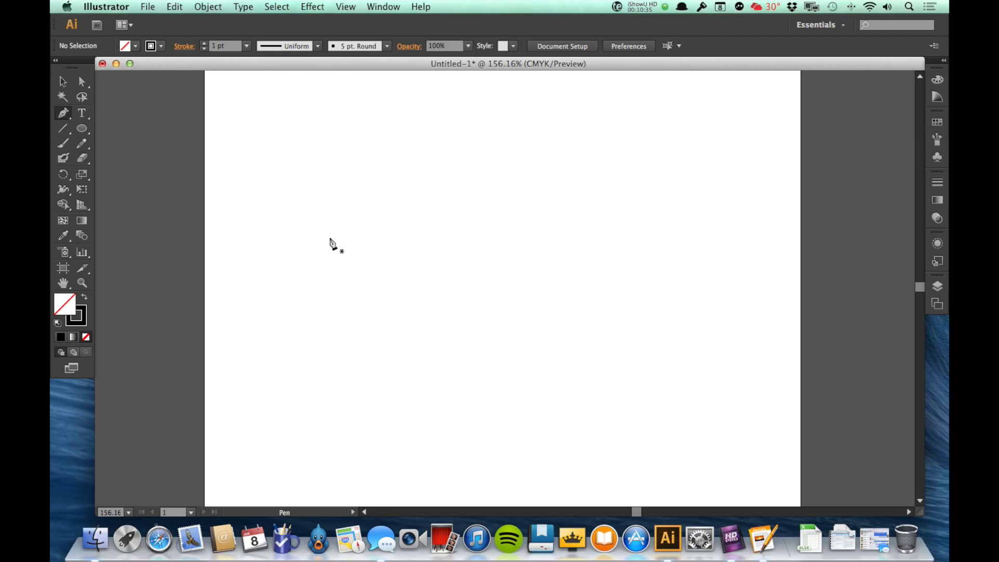
{"action": "left_click_drag", "start_coordinate": [329, 237], "coordinate": [361, 191]}
- Fine-tune the start handle, place the end anchor to the right, then add a segment down and close the shape
{"action": "mouse_move", "coordinate": [361, 190]}
{"action": "left_mouse_down"}
{"action": "mouse_move", "coordinate": [357, 198]}
{"action": "mouse_move", "coordinate": [377, 165]}
{"action": "mouse_move", "coordinate": [362, 191]}
{"action": "left_mouse_up"}
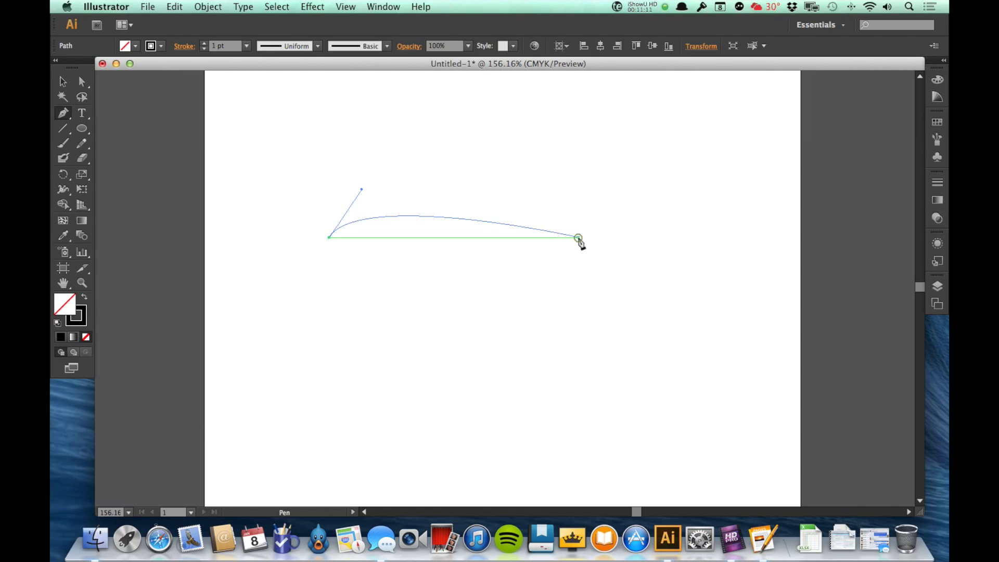
{"action": "left_click", "coordinate": [578, 238]}
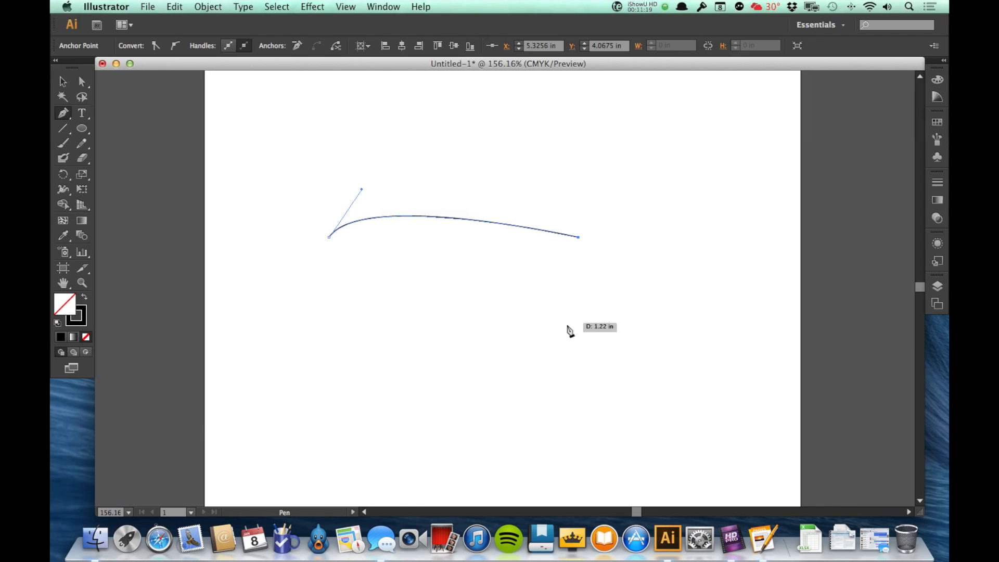
{"action": "left_click", "coordinate": [573, 276]}
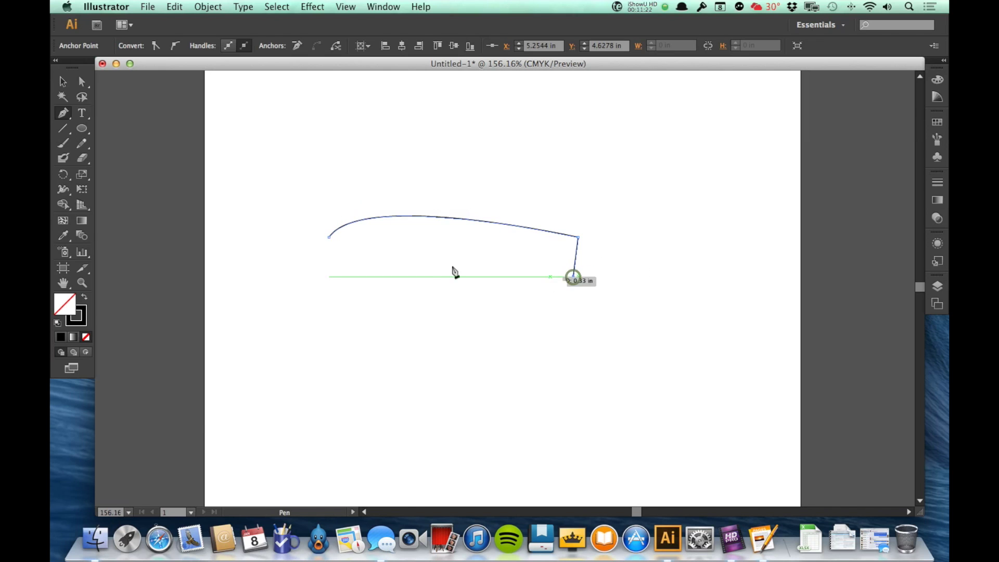
{"action": "left_click", "coordinate": [330, 238]}
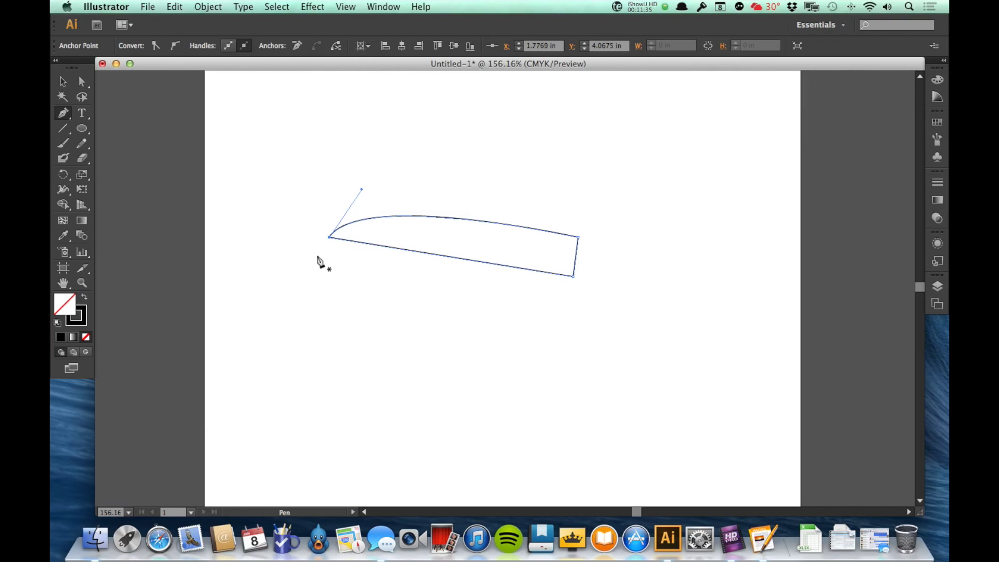
- Undo the closing and straight segments, leaving only the shallow two-anchor curve
{"action": "key", "text": "super+z"}
{"action": "key", "text": "super+z"}
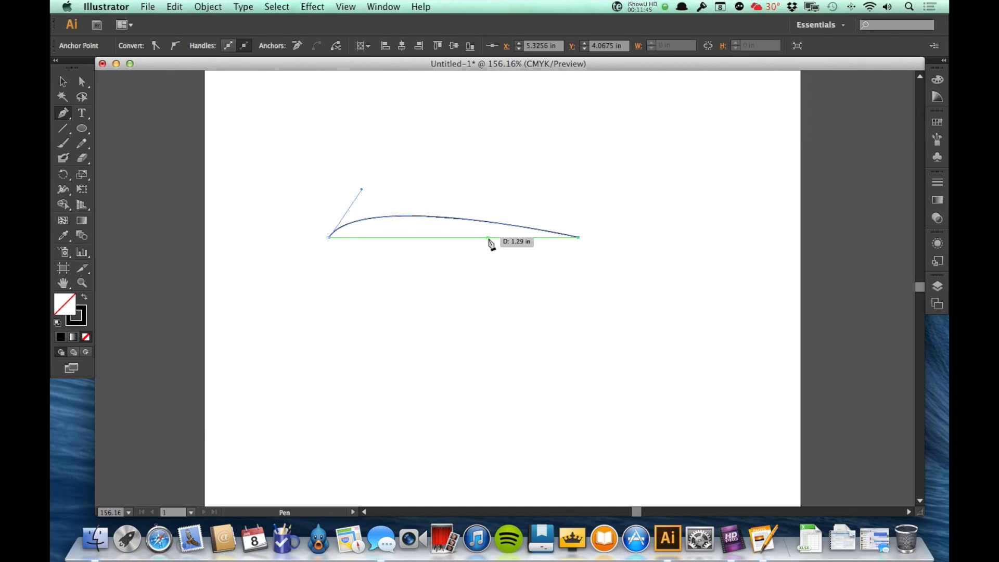
{"action": "key", "text": "a"}
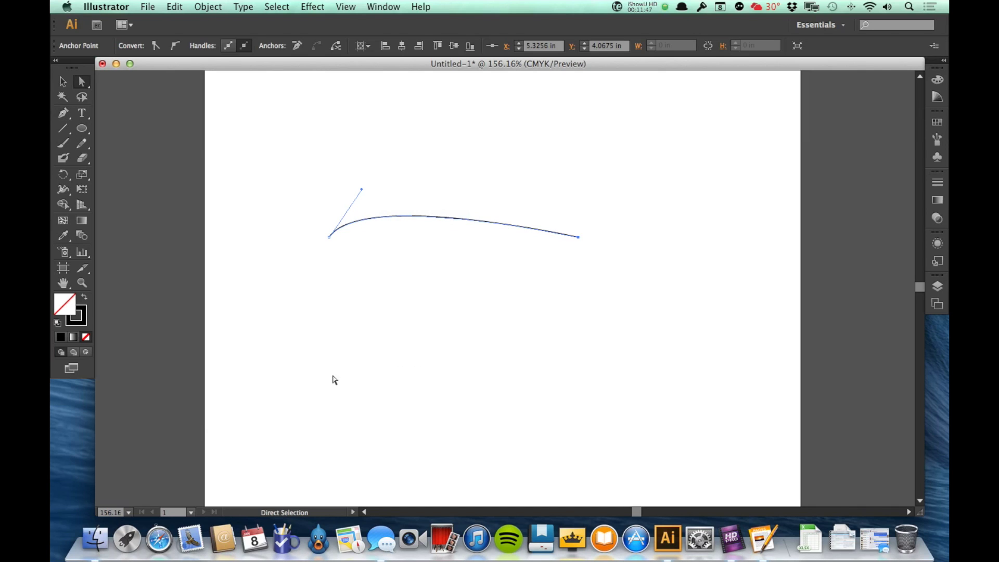
{"action": "key", "text": "p"}
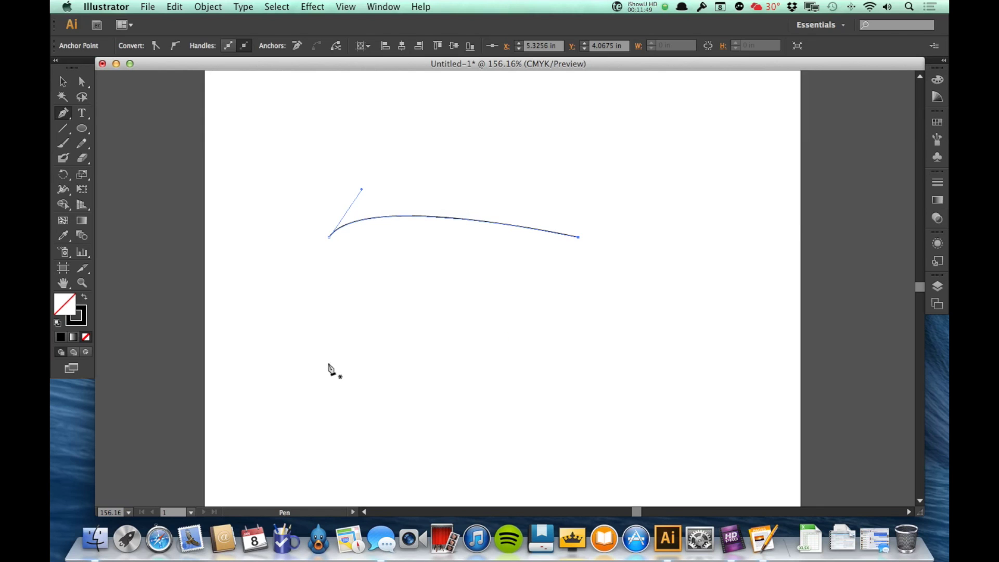
- Below the first curve, drag a long up-right handle and end at a level anchor, forming a tall arch
{"action": "left_click_drag", "start_coordinate": [329, 368], "coordinate": [470, 125]}
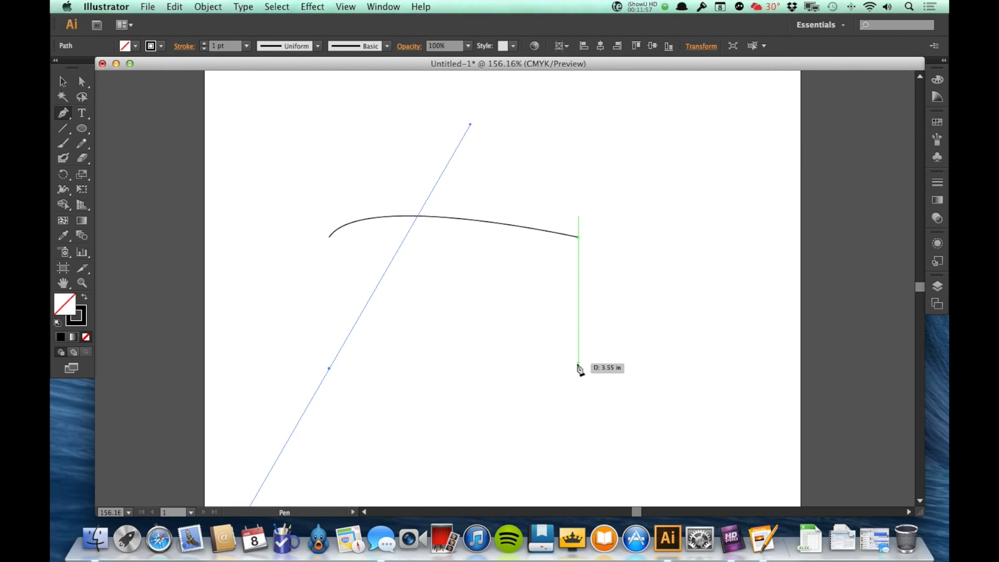
{"action": "left_click", "coordinate": [578, 368]}
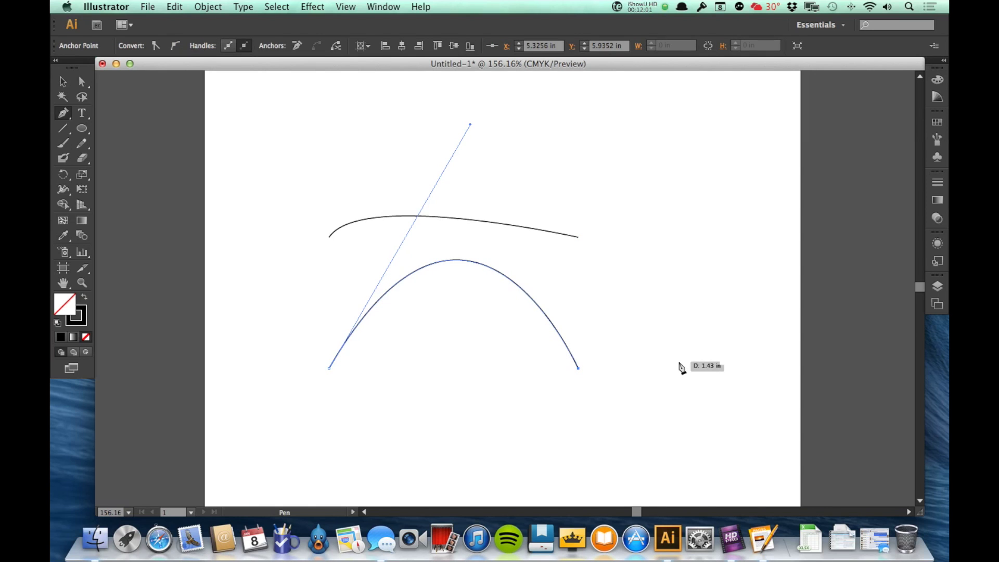
{"action": "key", "text": "v"}
{"action": "left_click", "coordinate": [650, 394]}
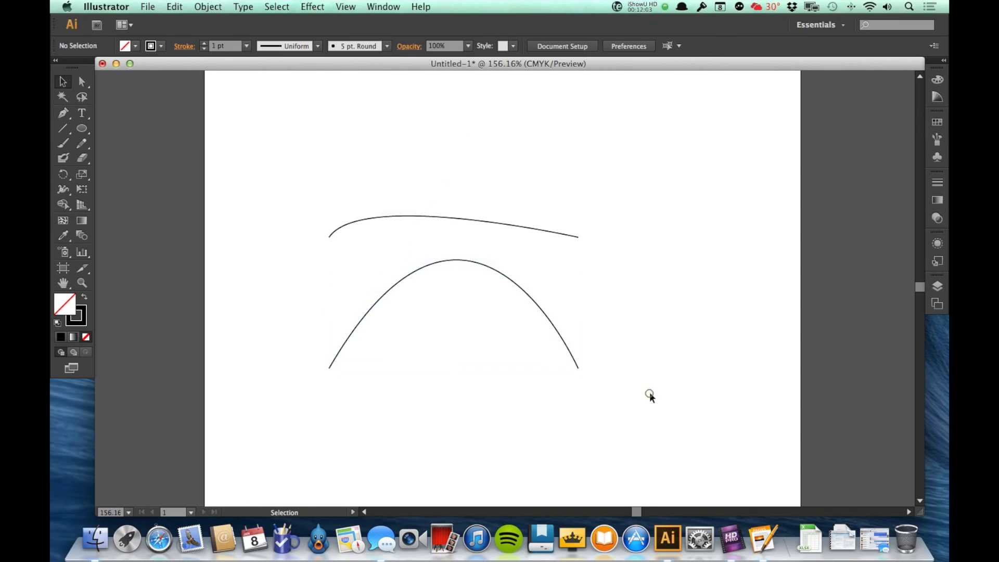